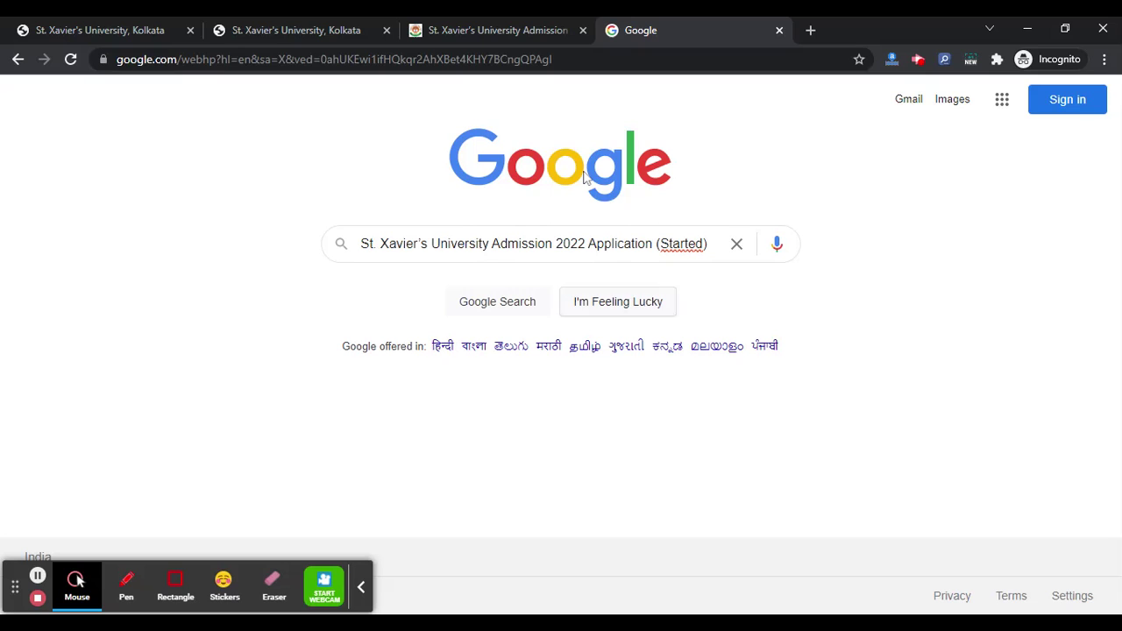
Switch to the browser tab with the ctet.co.in St. Xavier's University Admission 2022 article.
{"action": "left_click", "coordinate": [539, 29]}
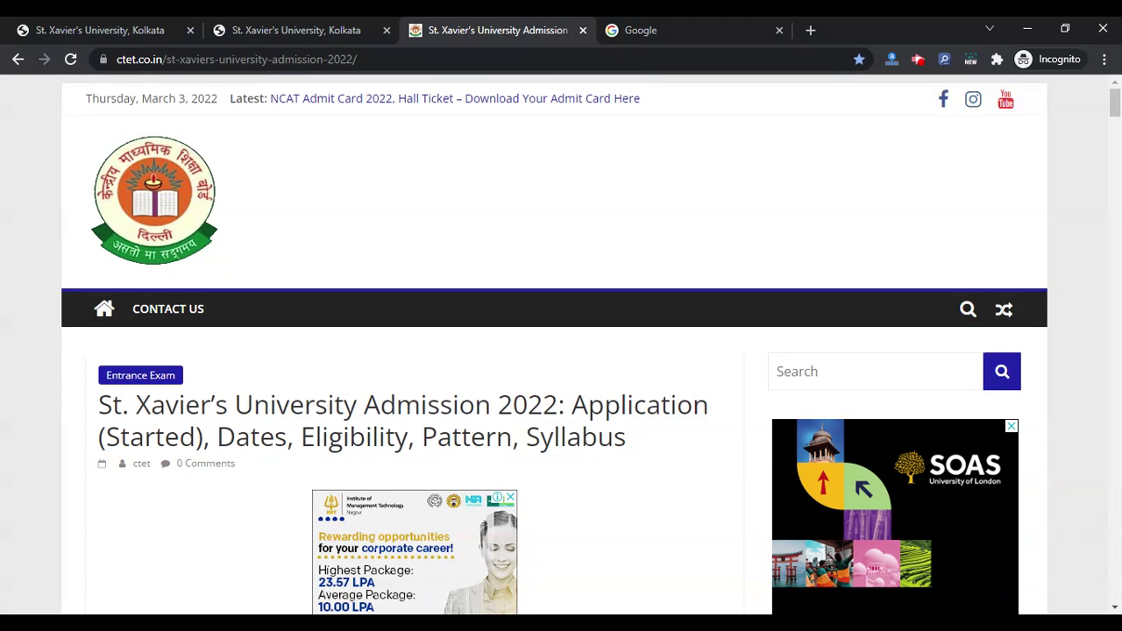
Follow the article's 'Click Here to Apply' link to the university's Post Graduate Programme page.
{"action": "scroll", "coordinate": [244, 414], "scroll_direction": "down", "scroll_amount": 5}
{"action": "scroll", "coordinate": [243, 415], "scroll_direction": "down", "scroll_amount": 9}
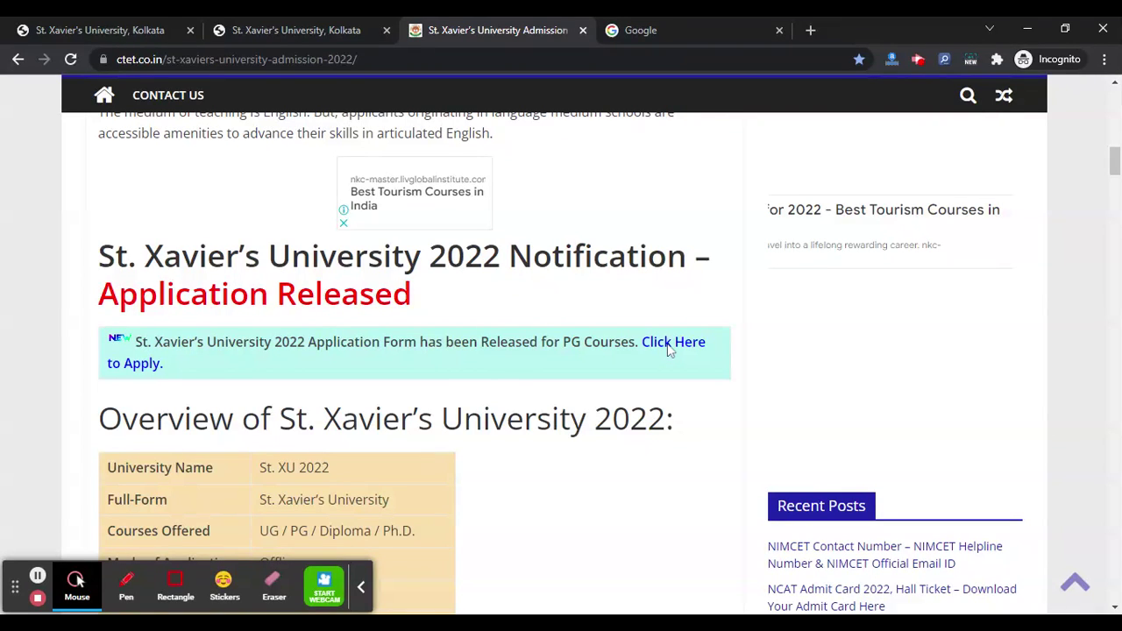
{"action": "left_click", "coordinate": [675, 348]}
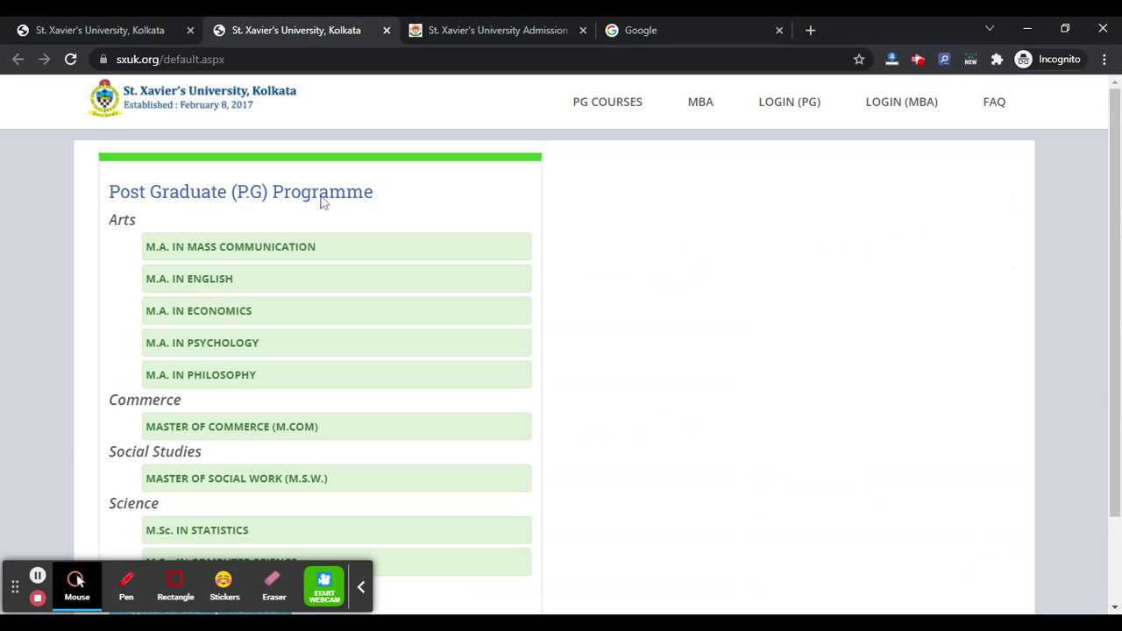
Choose New User on the P.G programme page and bring up the registration form tab.
{"action": "scroll", "coordinate": [561, 351], "scroll_direction": "down", "scroll_amount": 2}
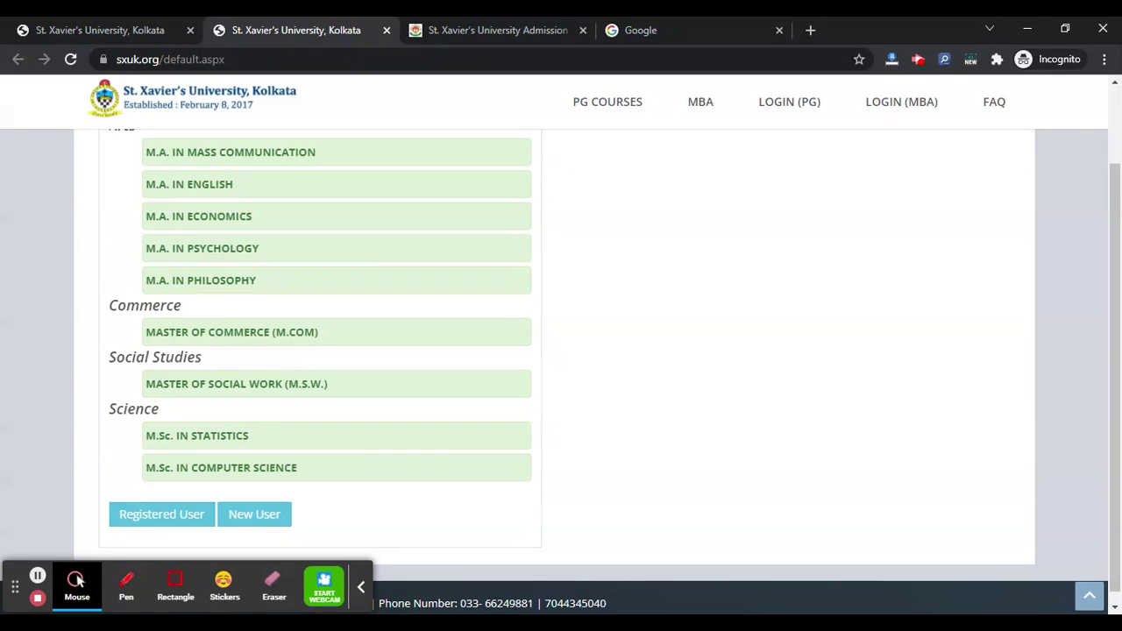
{"action": "scroll", "coordinate": [182, 253], "scroll_direction": "up", "scroll_amount": 2}
{"action": "scroll", "coordinate": [214, 444], "scroll_direction": "down", "scroll_amount": 2}
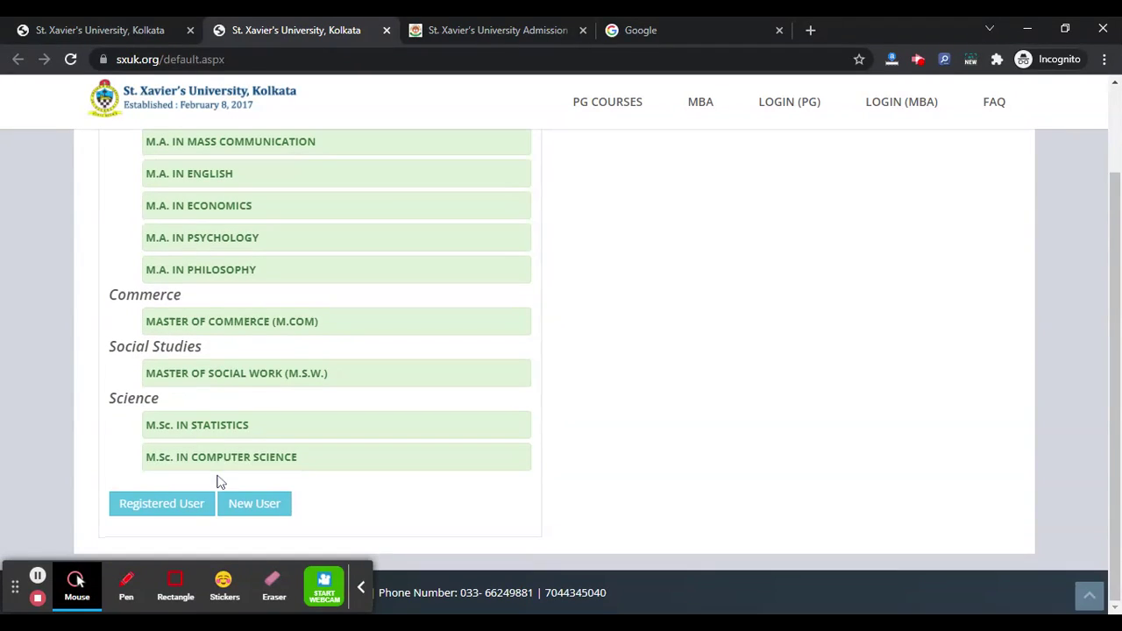
{"action": "left_click", "coordinate": [293, 501]}
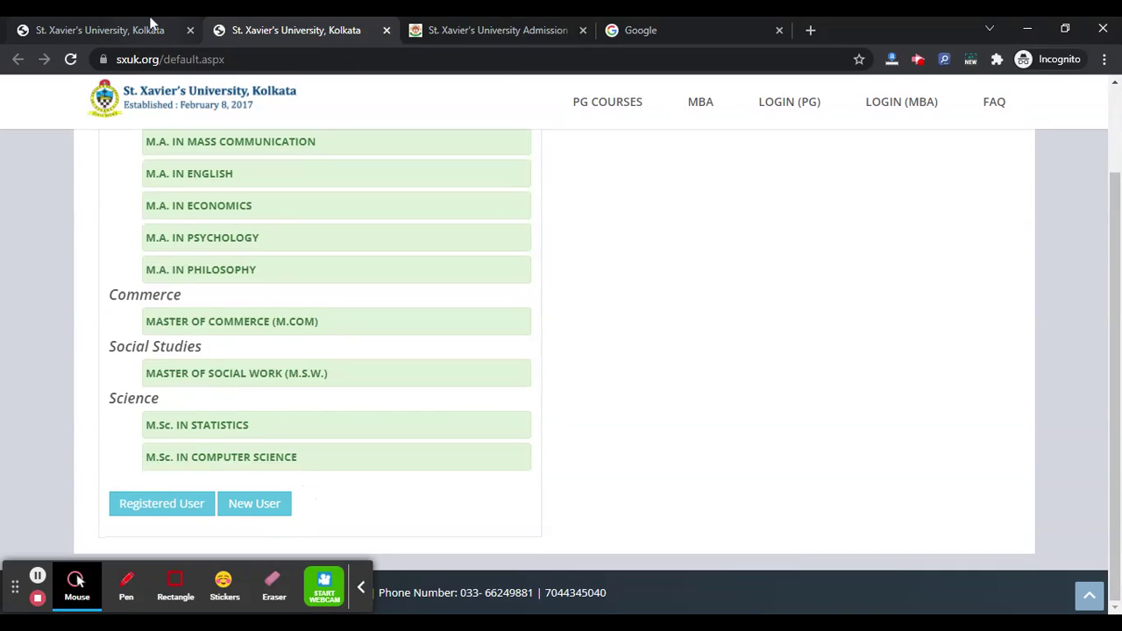
{"action": "left_click", "coordinate": [145, 30]}
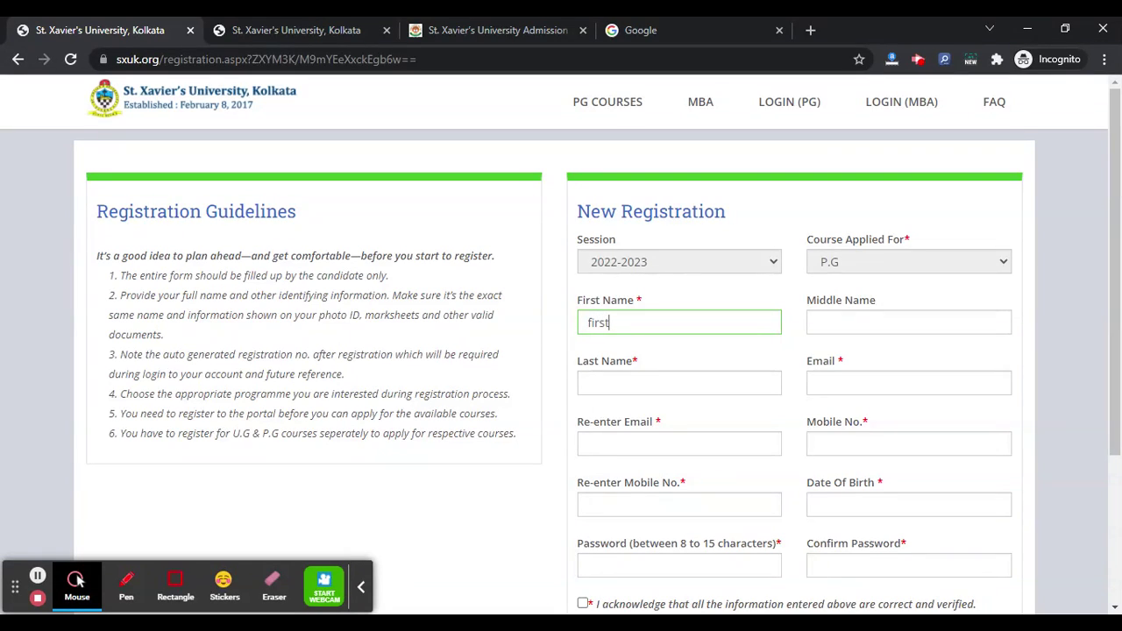
Enter the applicant's last name, email address twice and mobile number twice.
{"action": "left_click", "coordinate": [737, 391]}
{"action": "type", "text": "last"}
{"action": "key", "text": "Tab"}
{"action": "type", "text": "xyz@gmail.ocm"}
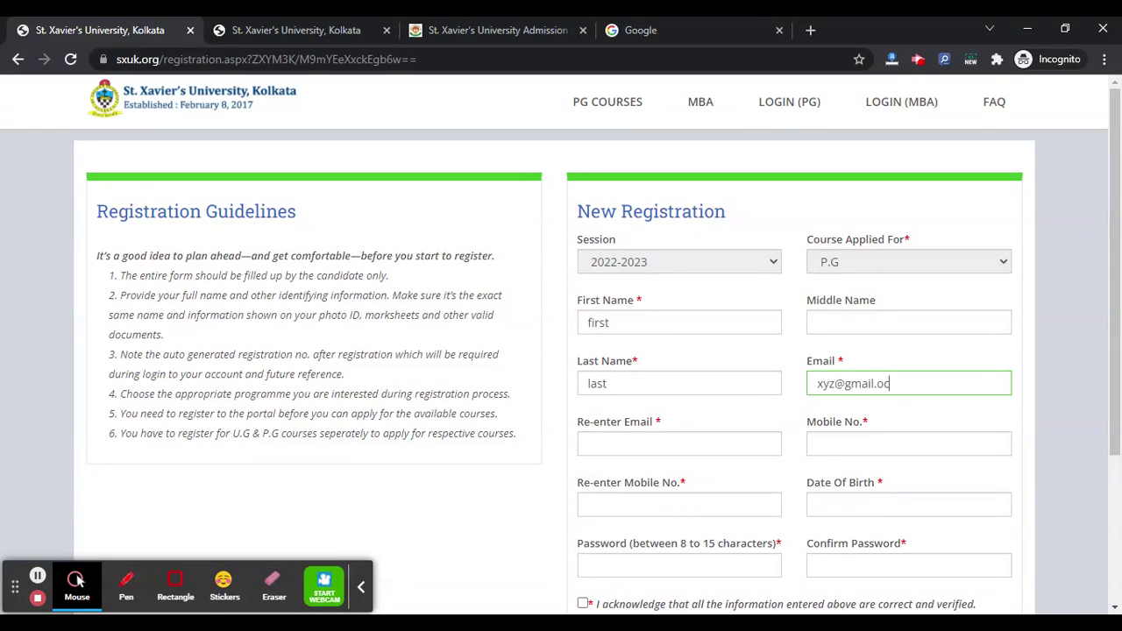
{"action": "key", "text": "BackSpace"}
{"action": "key", "text": "BackSpace"}
{"action": "key", "text": "BackSpace"}
{"action": "type", "text": "com"}
{"action": "key", "text": "Tab"}
{"action": "type", "text": "xyz@gma"}
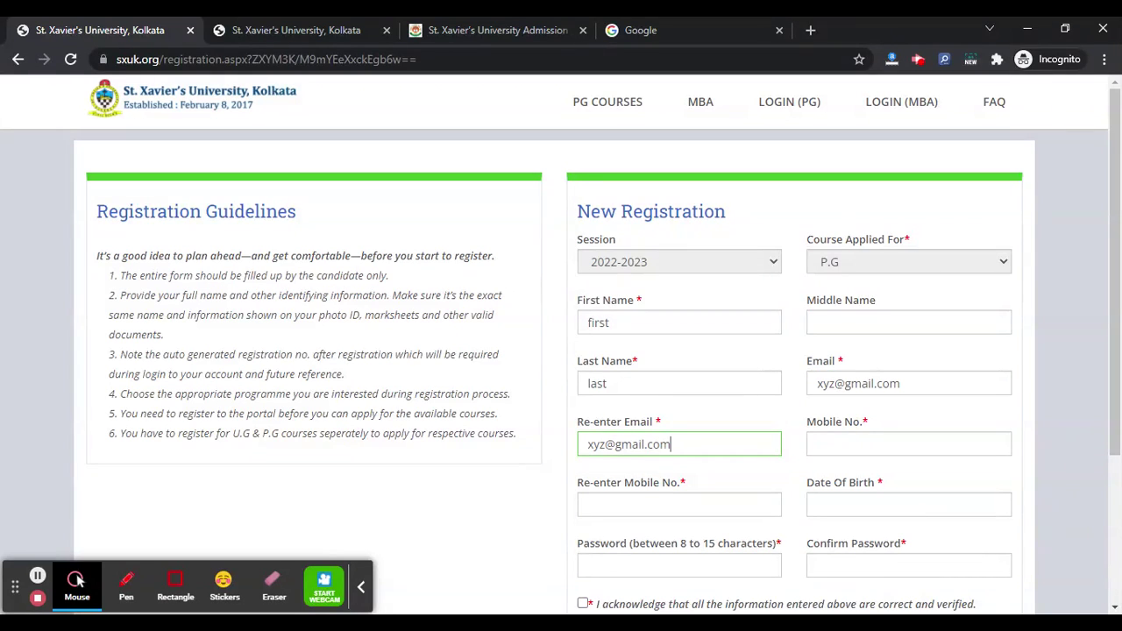
{"action": "left_click", "coordinate": [852, 446]}
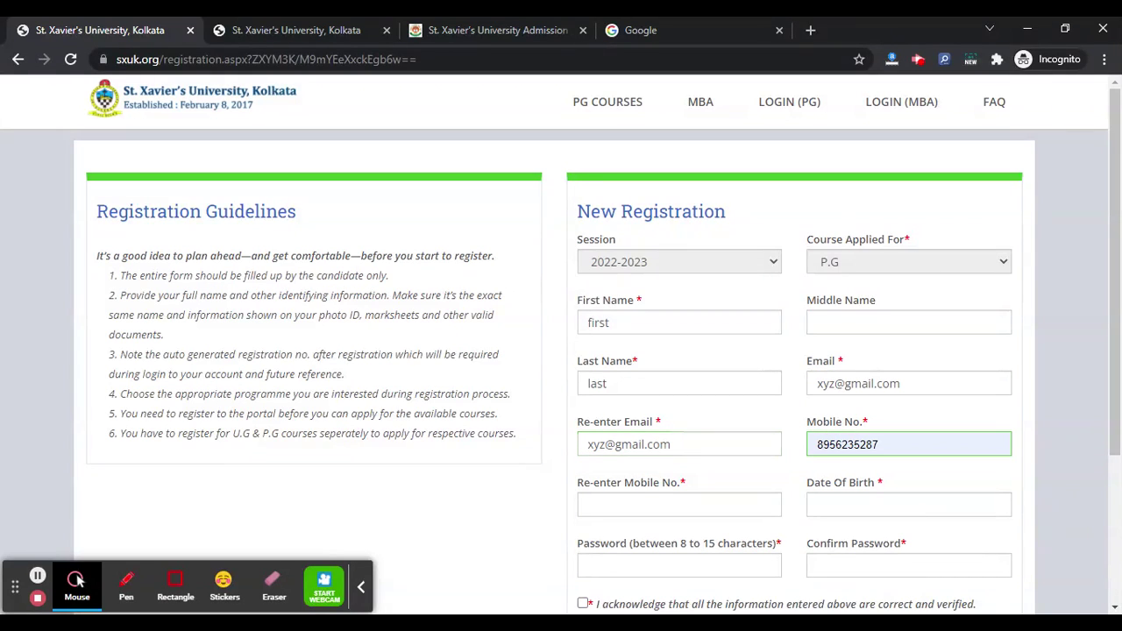
{"action": "left_click", "coordinate": [706, 506]}
{"action": "key", "text": "ctrl+v"}
Set the date of birth to 16 February 2000 using the calendar.
{"action": "left_click", "coordinate": [896, 506]}
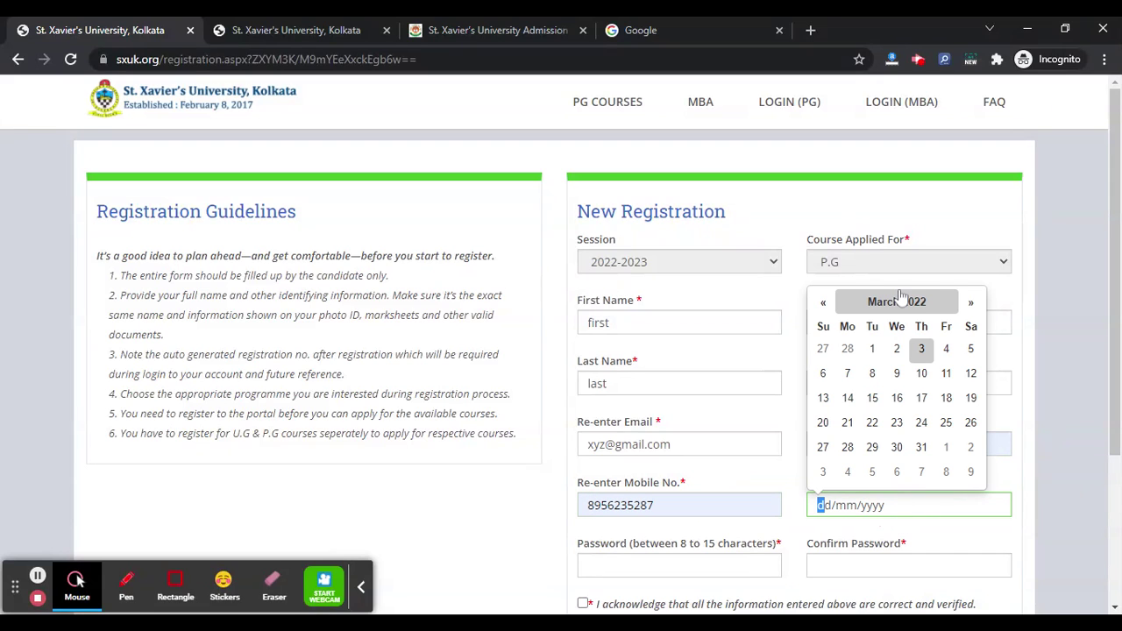
{"action": "left_click", "coordinate": [896, 301]}
{"action": "left_click", "coordinate": [868, 322]}
{"action": "left_click", "coordinate": [822, 324]}
{"action": "left_click", "coordinate": [820, 322]}
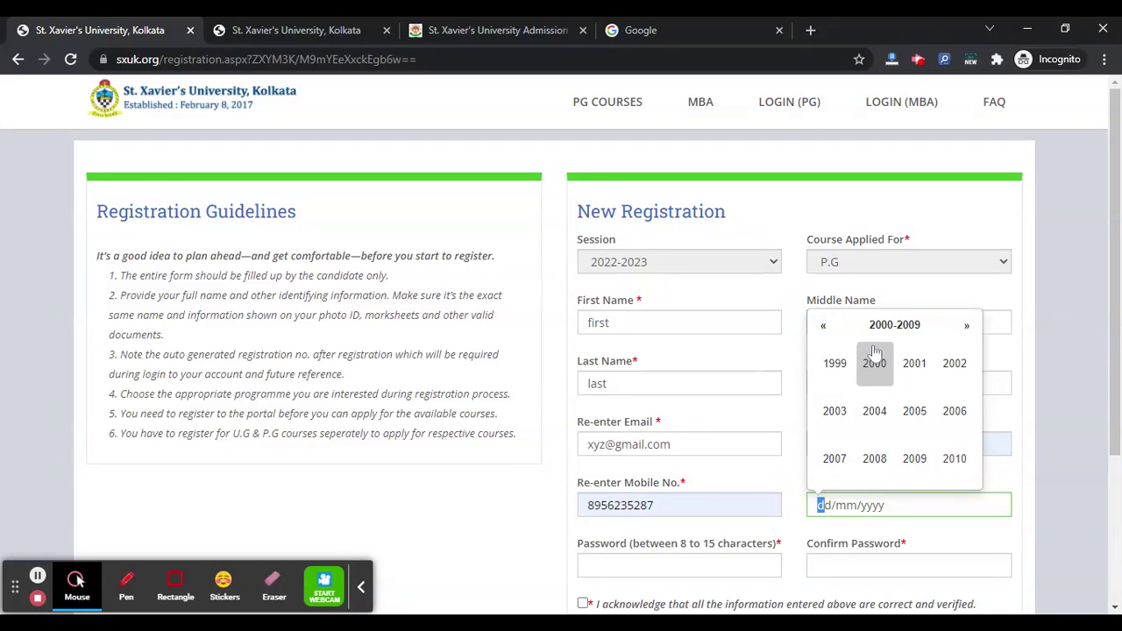
{"action": "left_click", "coordinate": [874, 363]}
{"action": "left_click", "coordinate": [874, 365]}
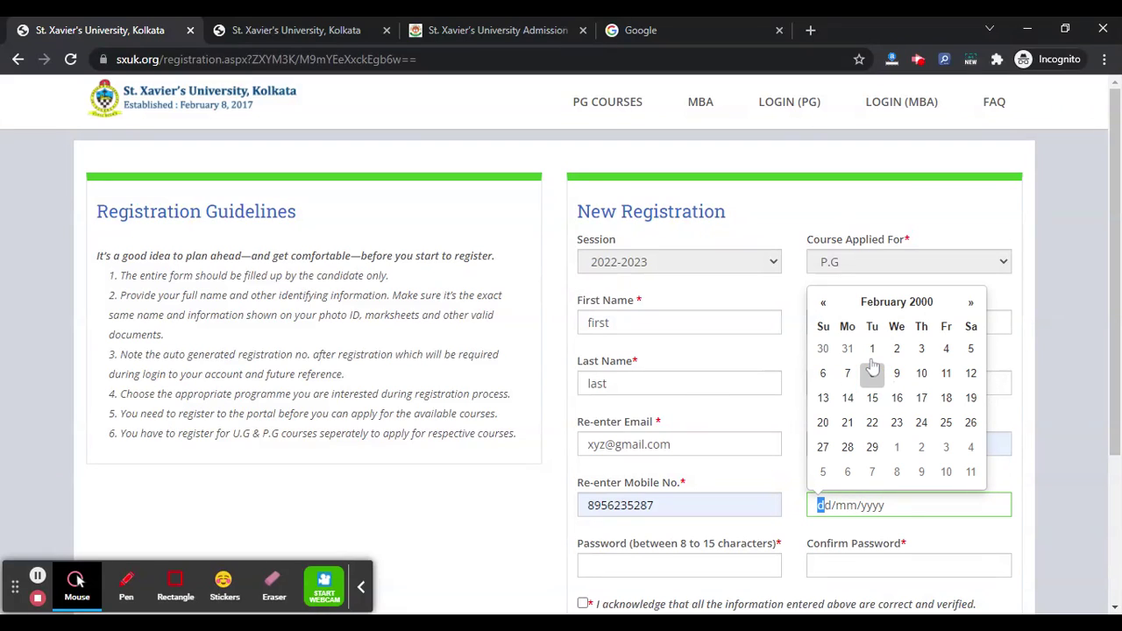
{"action": "left_click", "coordinate": [896, 397]}
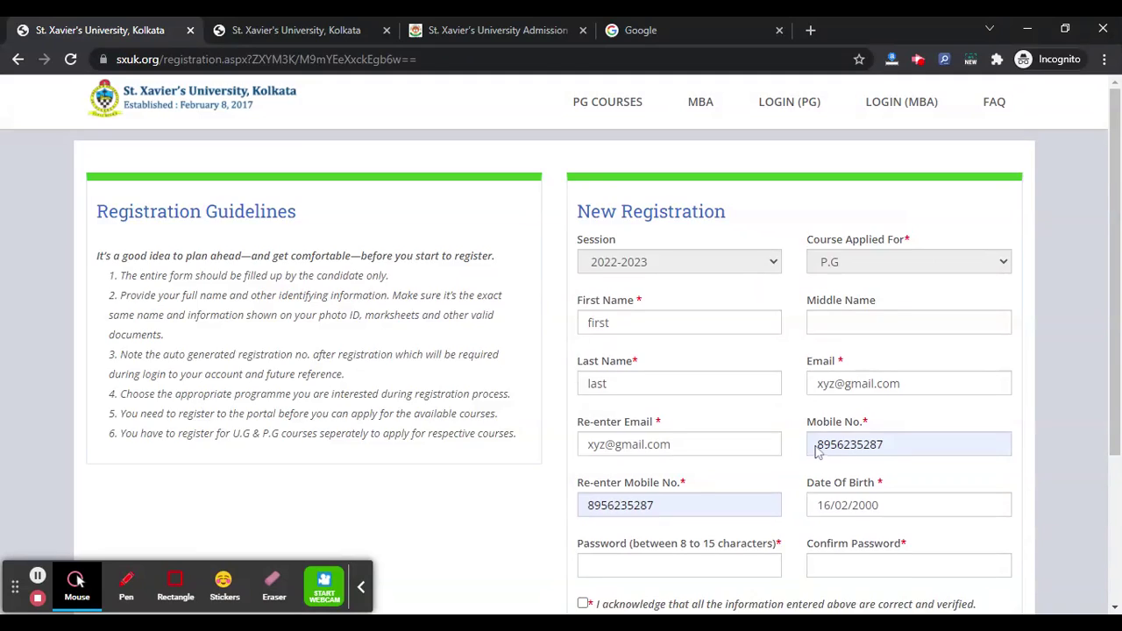
Enter and confirm the password, tick the acknowledgement, answer the captcha 107 and register.
{"action": "scroll", "coordinate": [784, 443], "scroll_direction": "down", "scroll_amount": 2}
{"action": "left_click", "coordinate": [679, 419]}
{"action": "type", "text": "1234567"}
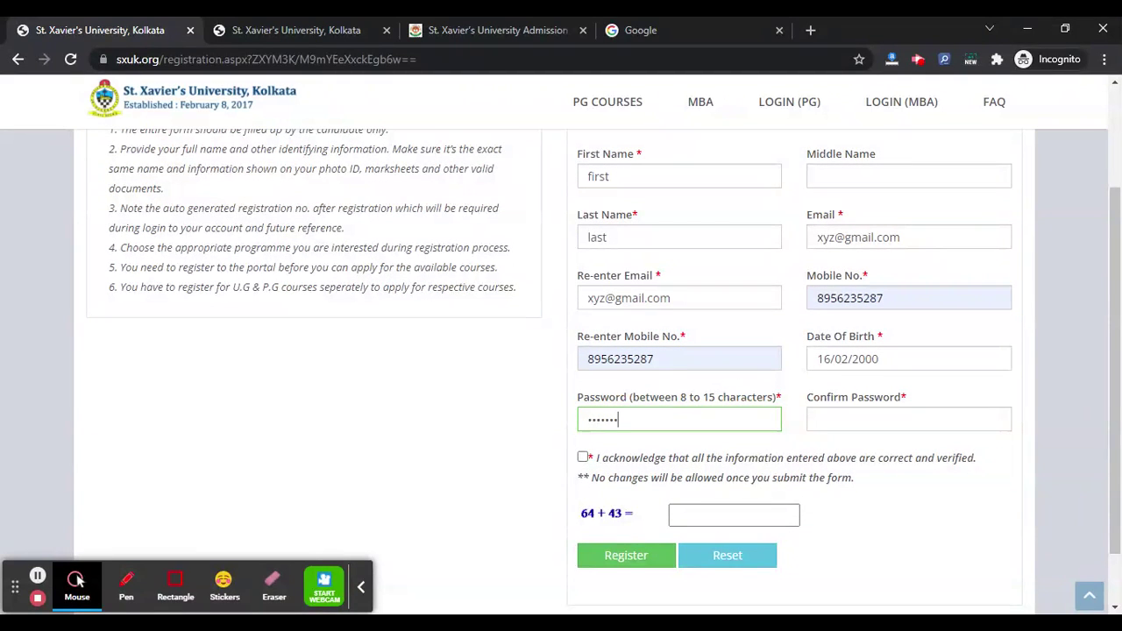
{"action": "left_click", "coordinate": [826, 420]}
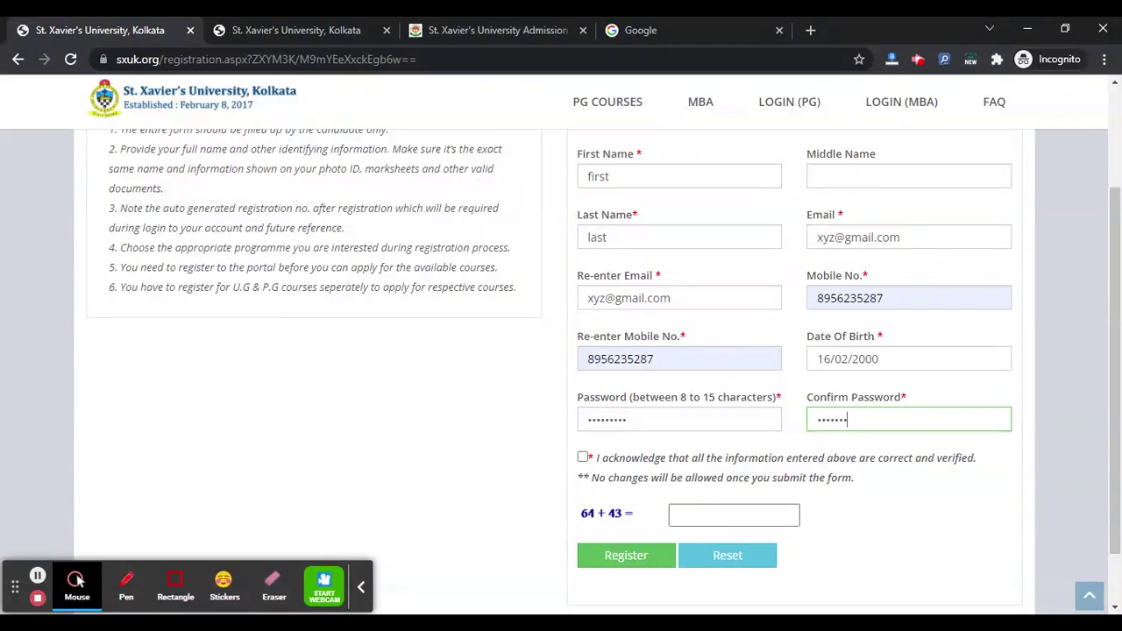
{"action": "left_click", "coordinate": [583, 456]}
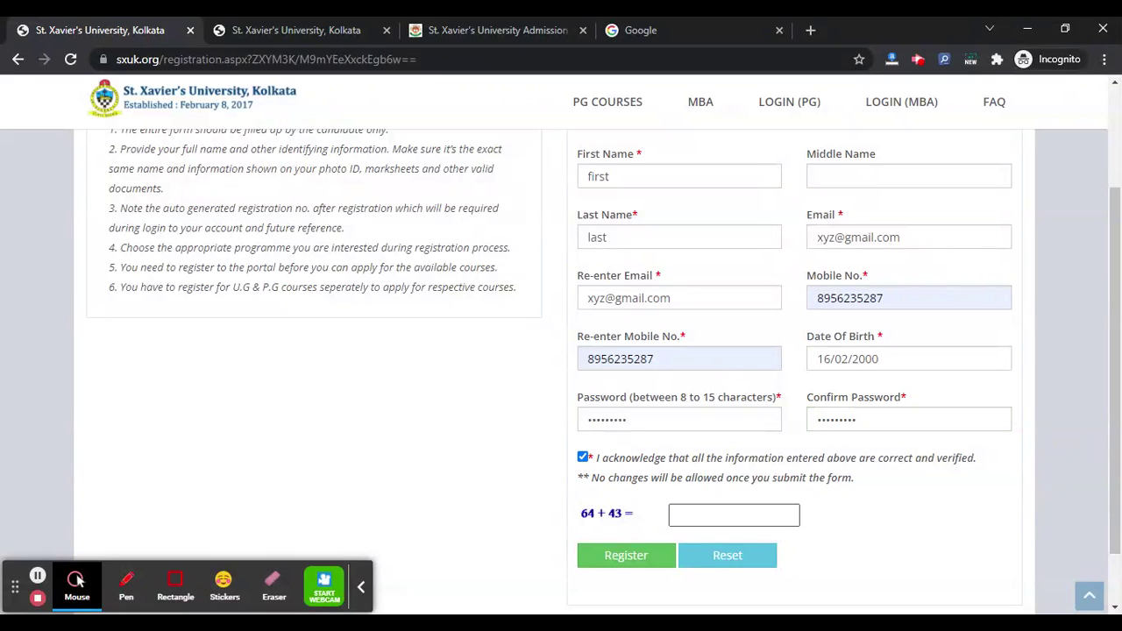
{"action": "left_click", "coordinate": [735, 515]}
{"action": "type", "text": "107"}
{"action": "left_click", "coordinate": [648, 545]}
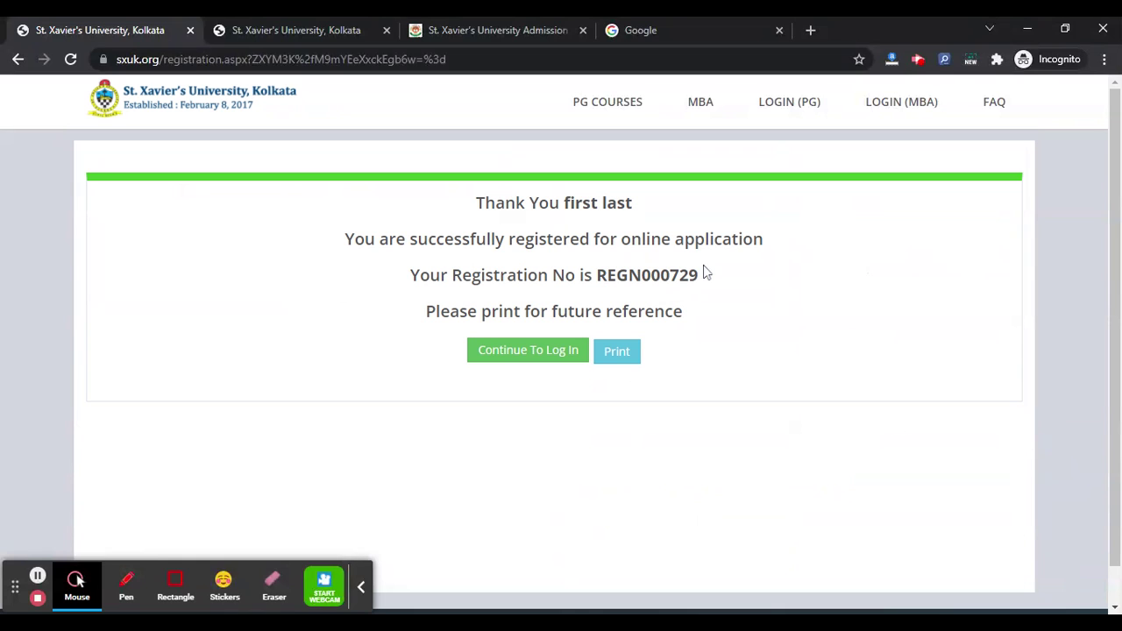
Highlight the issued registration number, then continue to log in.
{"action": "left_click_drag", "start_coordinate": [595, 275], "coordinate": [701, 265]}
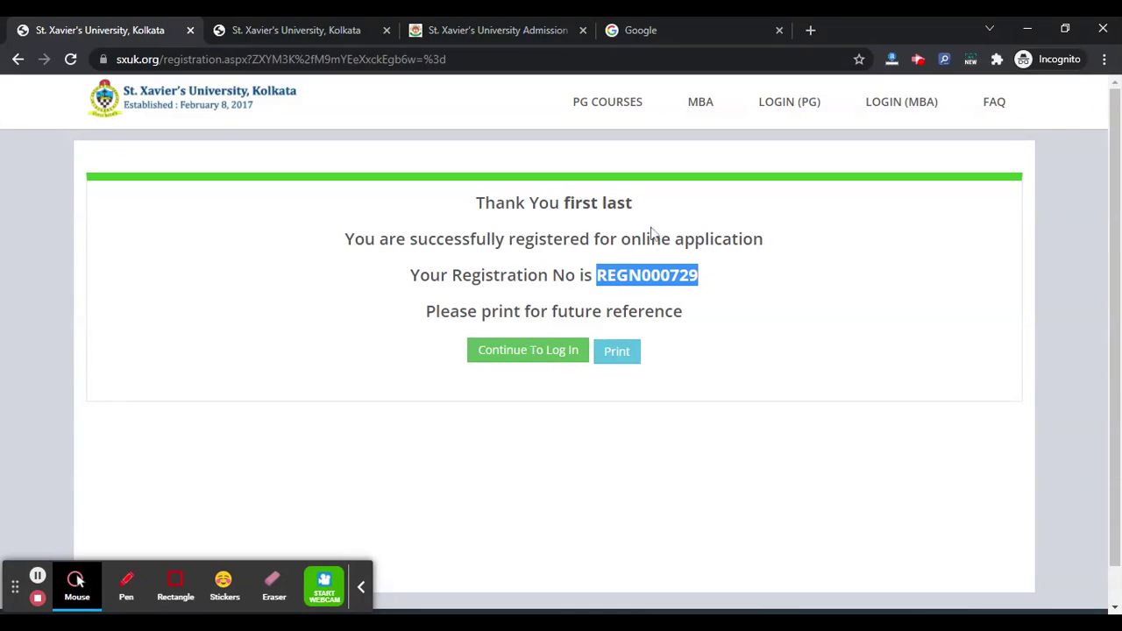
{"action": "left_click", "coordinate": [554, 348]}
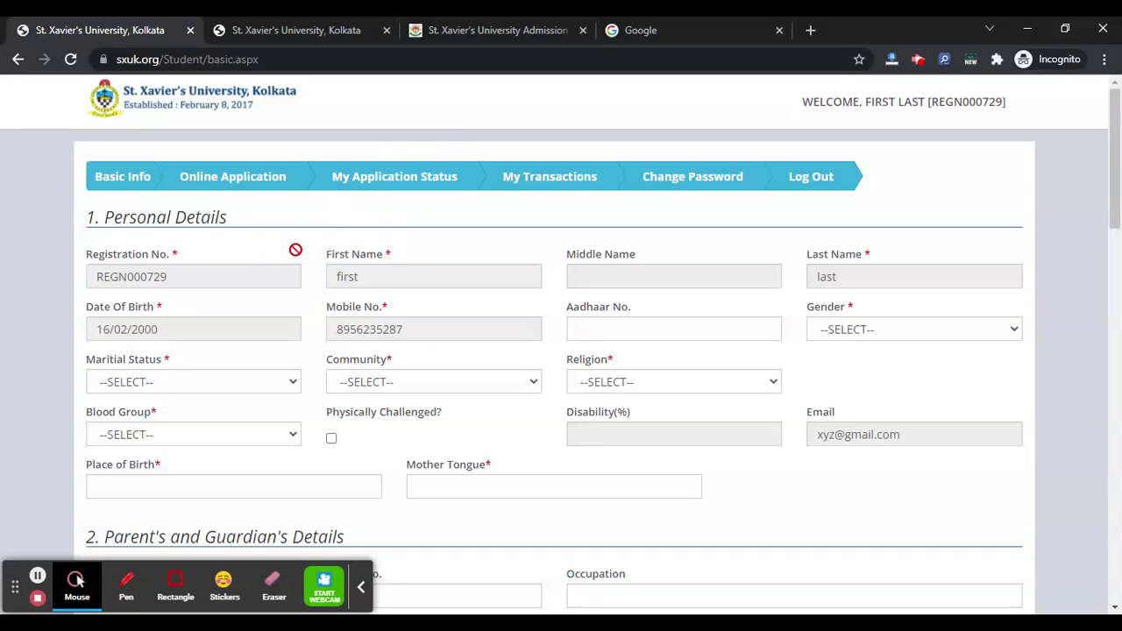
Enter the Aadhaar number on the Basic Info form, dismissing the validation popup.
{"action": "scroll", "coordinate": [298, 284], "scroll_direction": "down", "scroll_amount": 2}
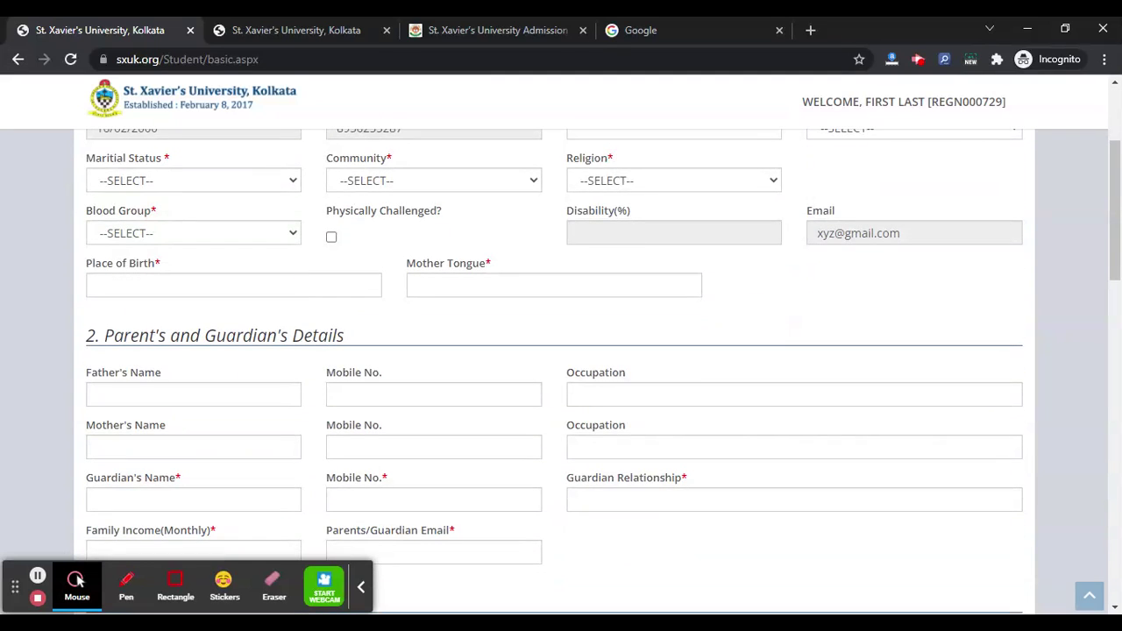
{"action": "scroll", "coordinate": [561, 368], "scroll_direction": "down", "scroll_amount": 9}
{"action": "scroll", "coordinate": [296, 317], "scroll_direction": "down", "scroll_amount": 3}
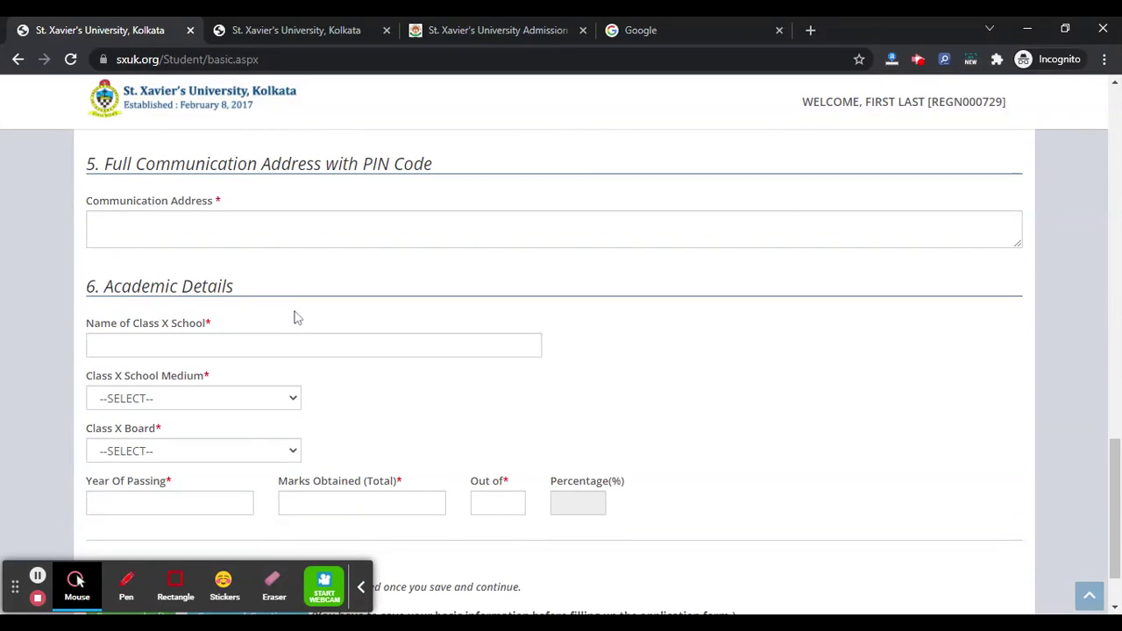
{"action": "scroll", "coordinate": [295, 318], "scroll_direction": "down", "scroll_amount": 1}
{"action": "scroll", "coordinate": [295, 317], "scroll_direction": "up", "scroll_amount": 15}
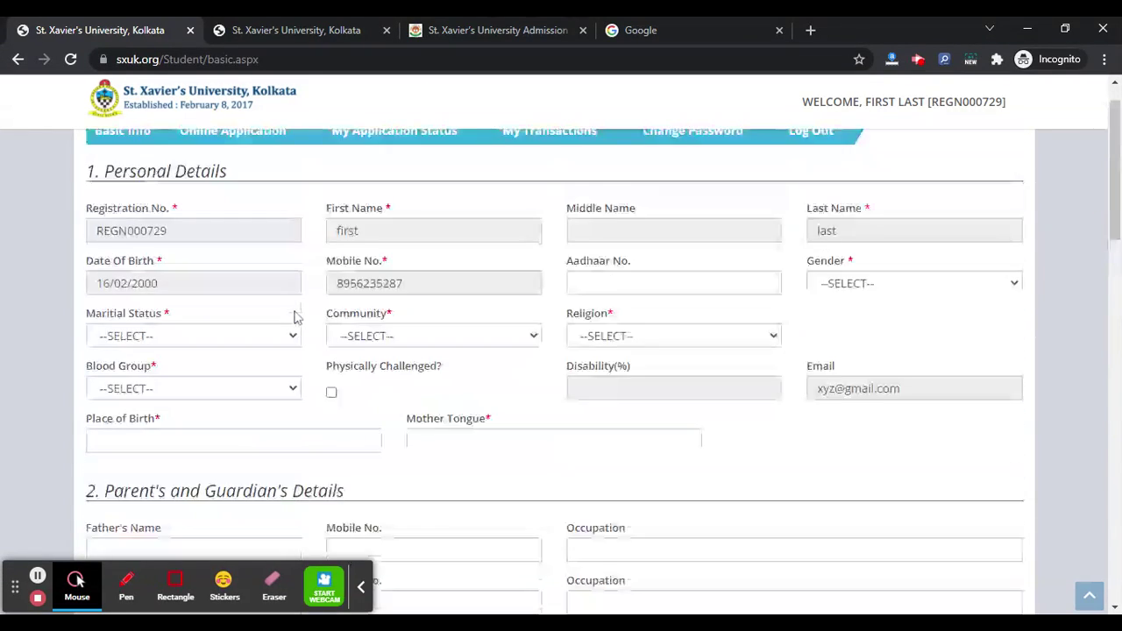
{"action": "scroll", "coordinate": [295, 318], "scroll_direction": "up", "scroll_amount": 1}
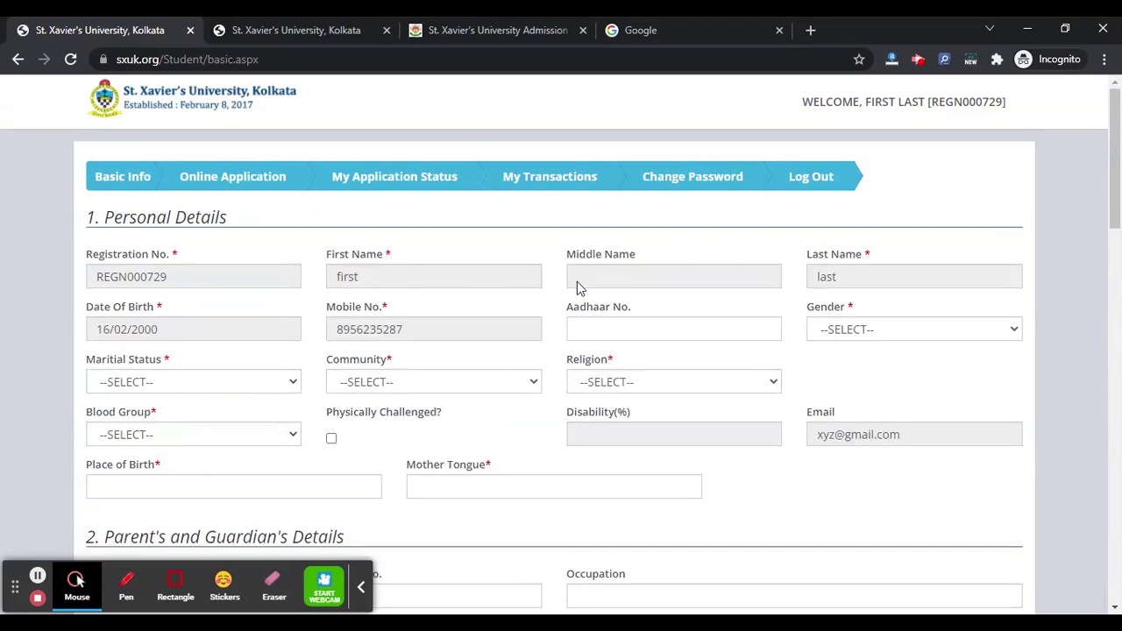
{"action": "left_click", "coordinate": [673, 328]}
{"action": "type", "text": "747"}
{"action": "key", "text": "Return"}
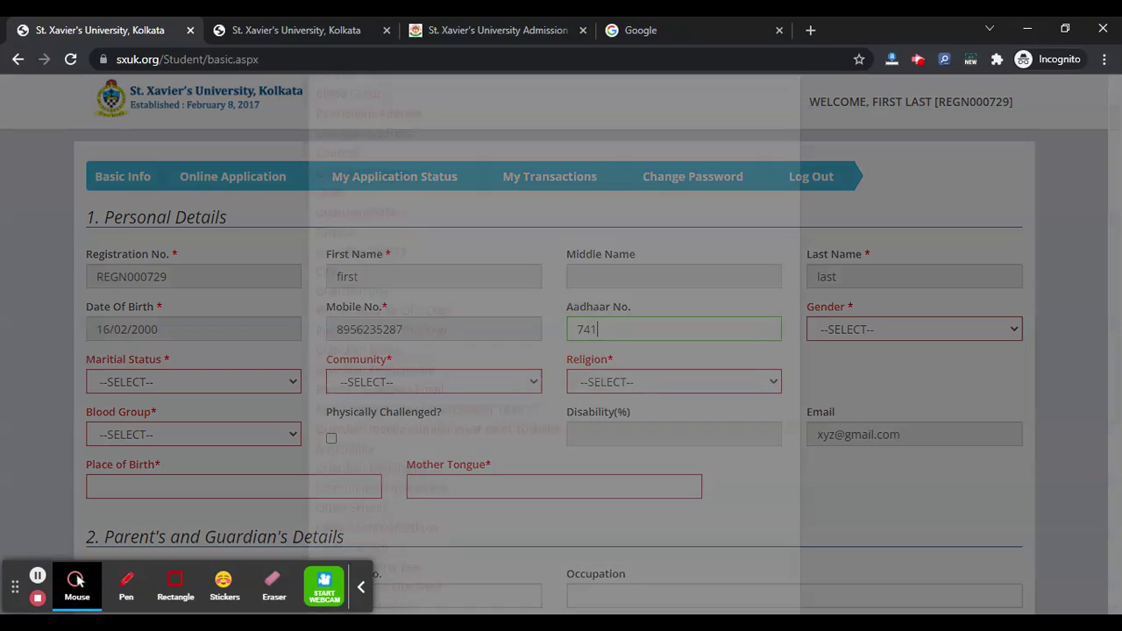
{"action": "left_click", "coordinate": [851, 252]}
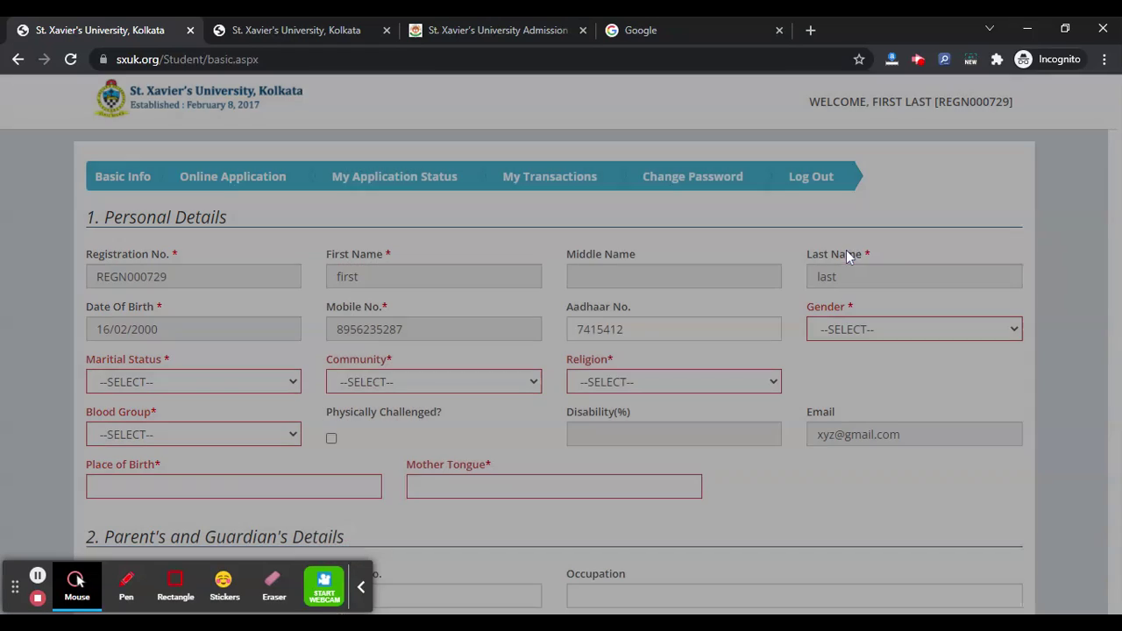
{"action": "left_click", "coordinate": [624, 329]}
{"action": "type", "text": "56421"}
Choose Male, UNMARRIED, General, Islam and O+ in the gender, marital, community, religion and blood-group dropdowns.
{"action": "left_click", "coordinate": [833, 331]}
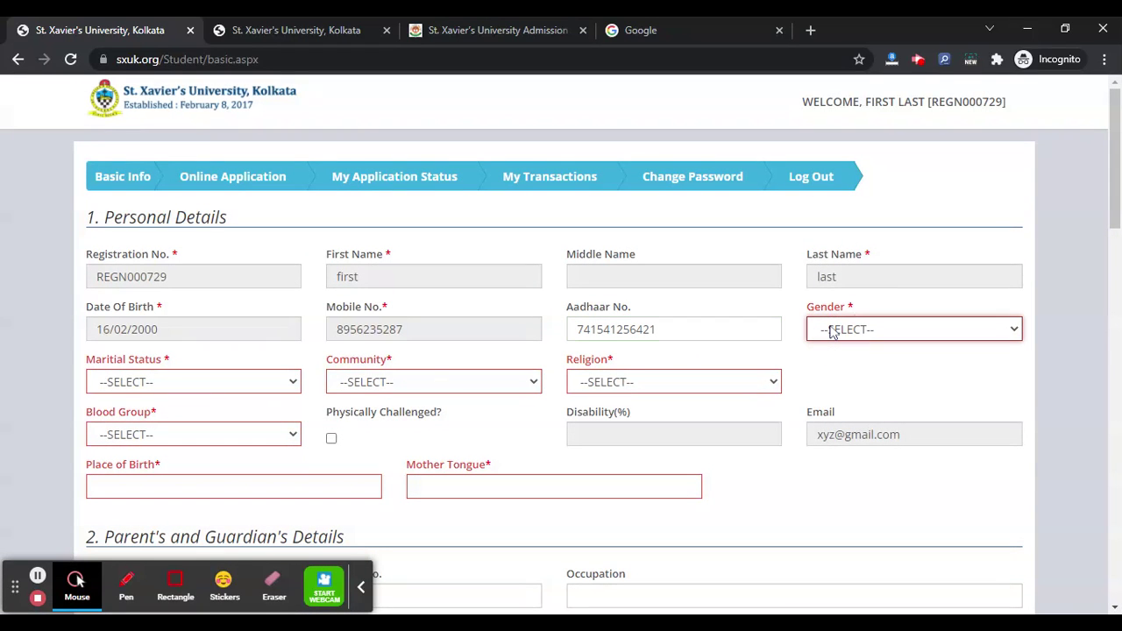
{"action": "left_click", "coordinate": [806, 355]}
{"action": "left_click", "coordinate": [195, 378]}
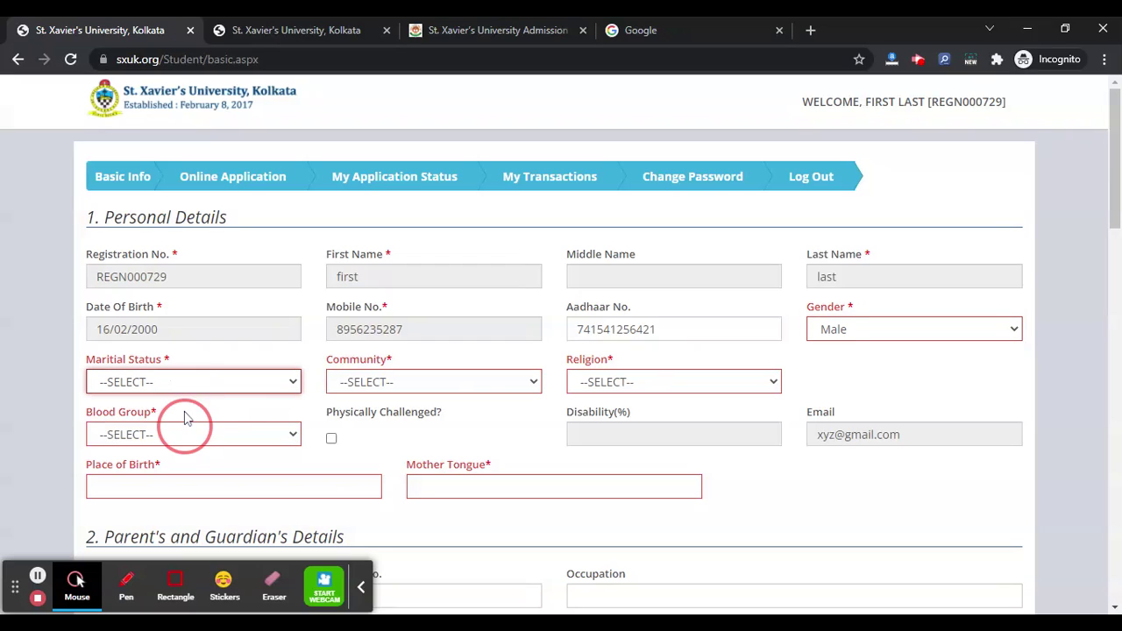
{"action": "left_click", "coordinate": [186, 420]}
{"action": "left_click", "coordinate": [396, 383]}
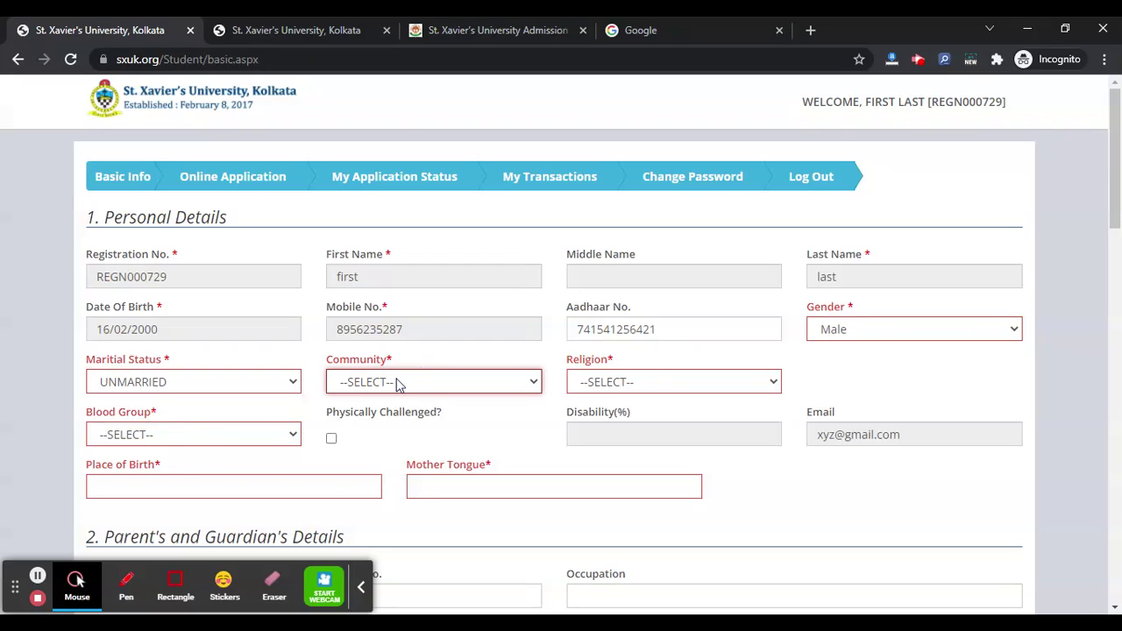
{"action": "left_click", "coordinate": [397, 399]}
{"action": "left_click", "coordinate": [621, 379]}
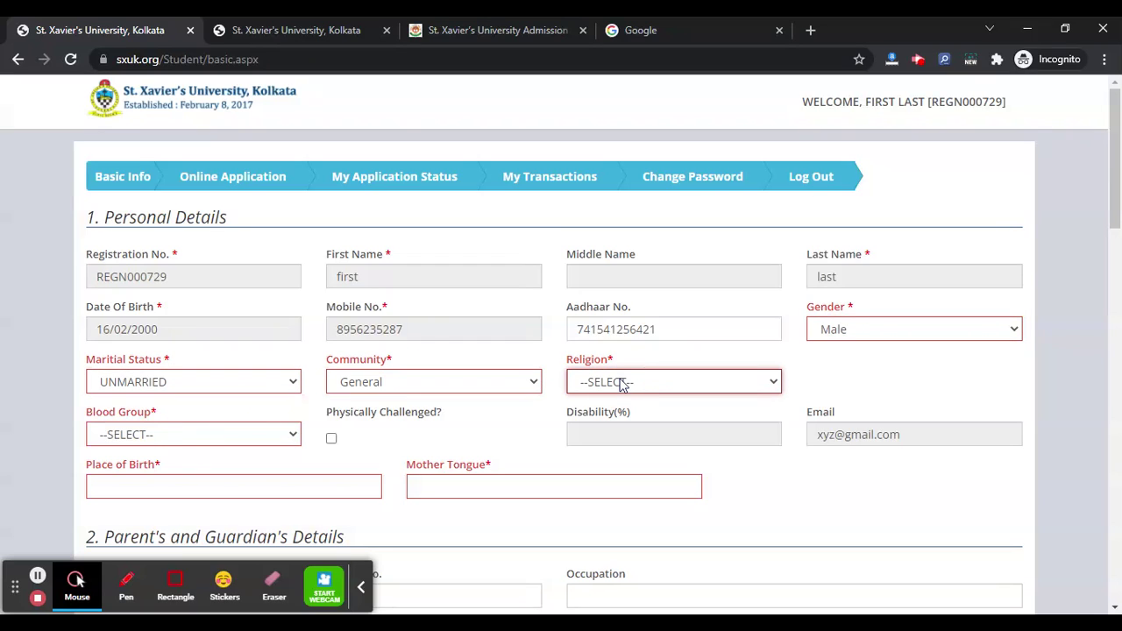
{"action": "left_click", "coordinate": [614, 432]}
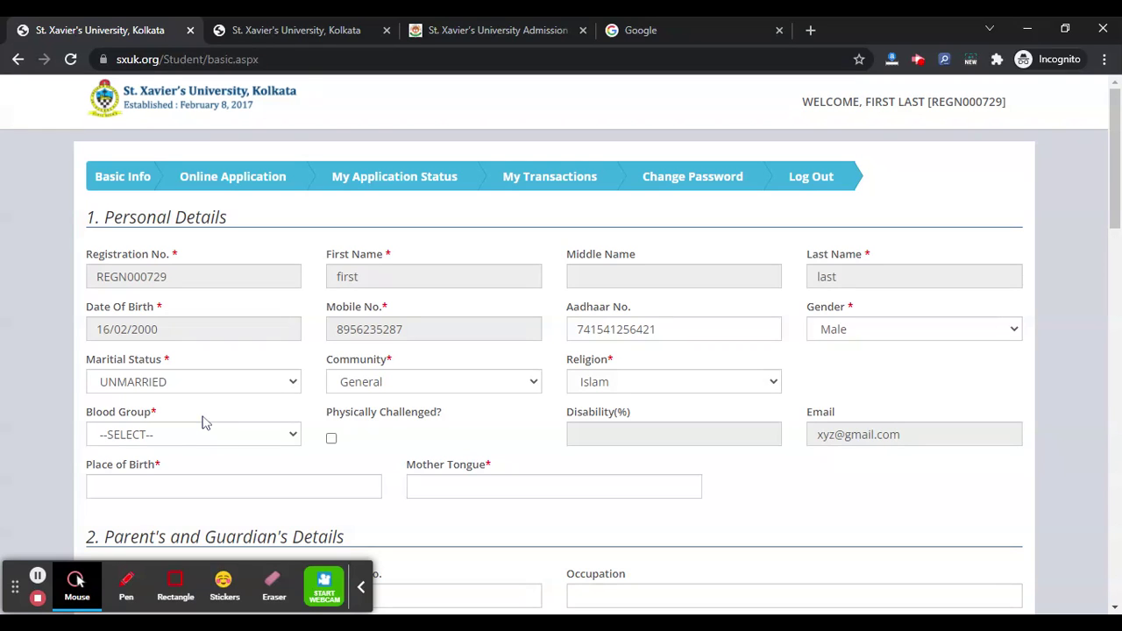
{"action": "left_click", "coordinate": [203, 436]}
{"action": "left_click", "coordinate": [167, 566]}
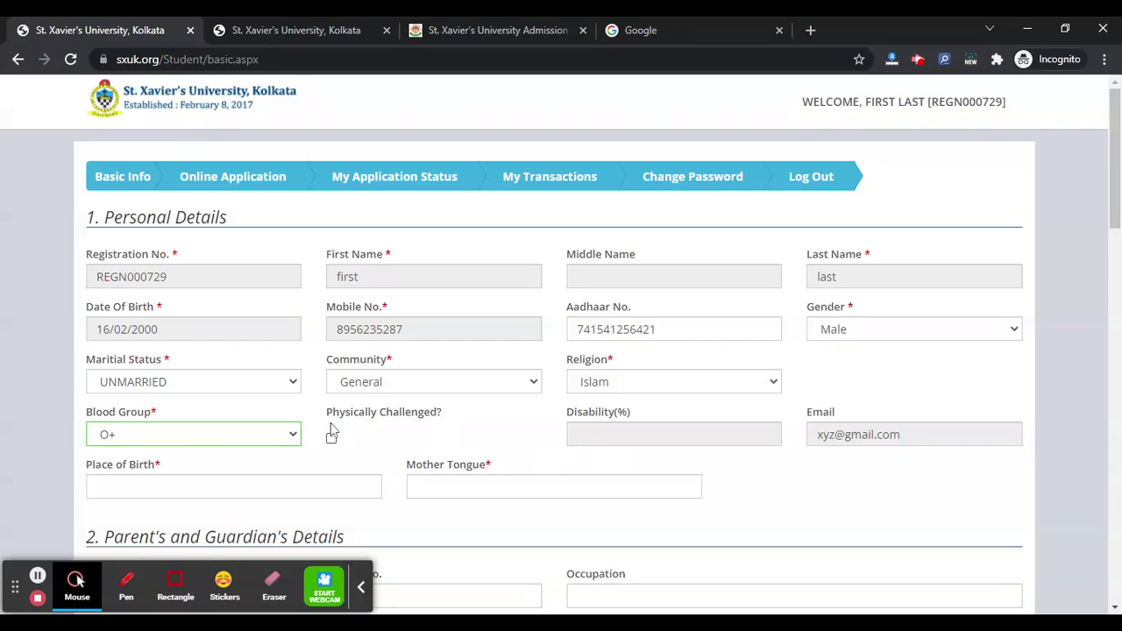
Enter 'palce' as Place of Birth and 'hindi' as Mother Tongue.
{"action": "scroll", "coordinate": [399, 444], "scroll_direction": "down", "scroll_amount": 1}
{"action": "left_click", "coordinate": [324, 398]}
{"action": "type", "text": "palce"}
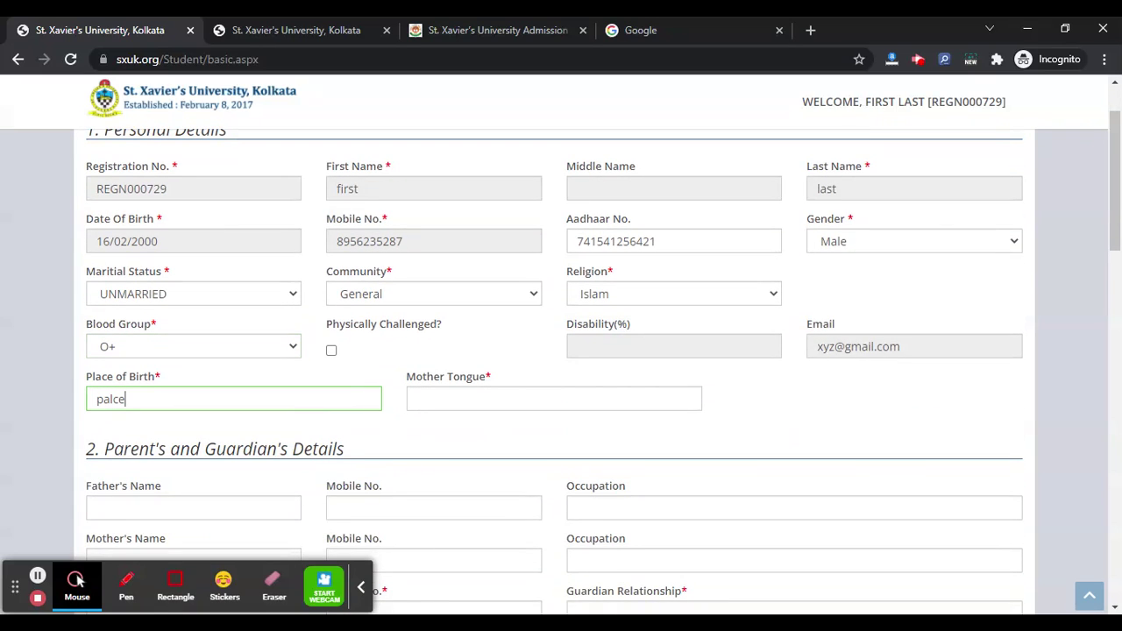
{"action": "left_click", "coordinate": [553, 398]}
{"action": "type", "text": "hindi"}
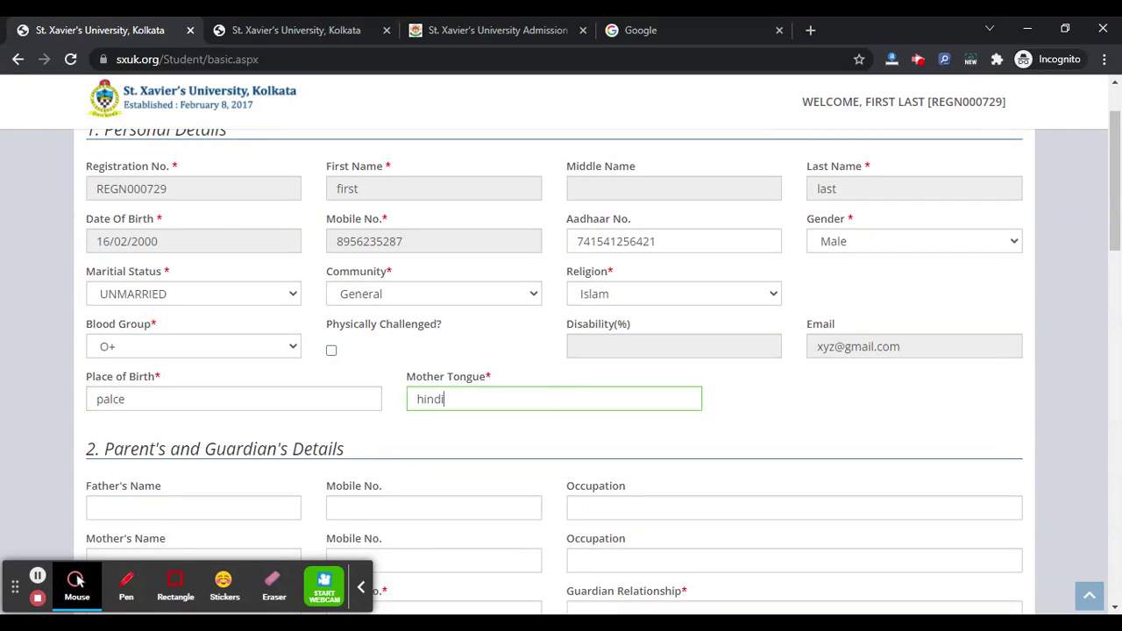
Fill in the guardian's name, mobile, relationship 'rel', family income 555555 and the guardian's e-mail.
{"action": "scroll", "coordinate": [210, 350], "scroll_direction": "down", "scroll_amount": 2}
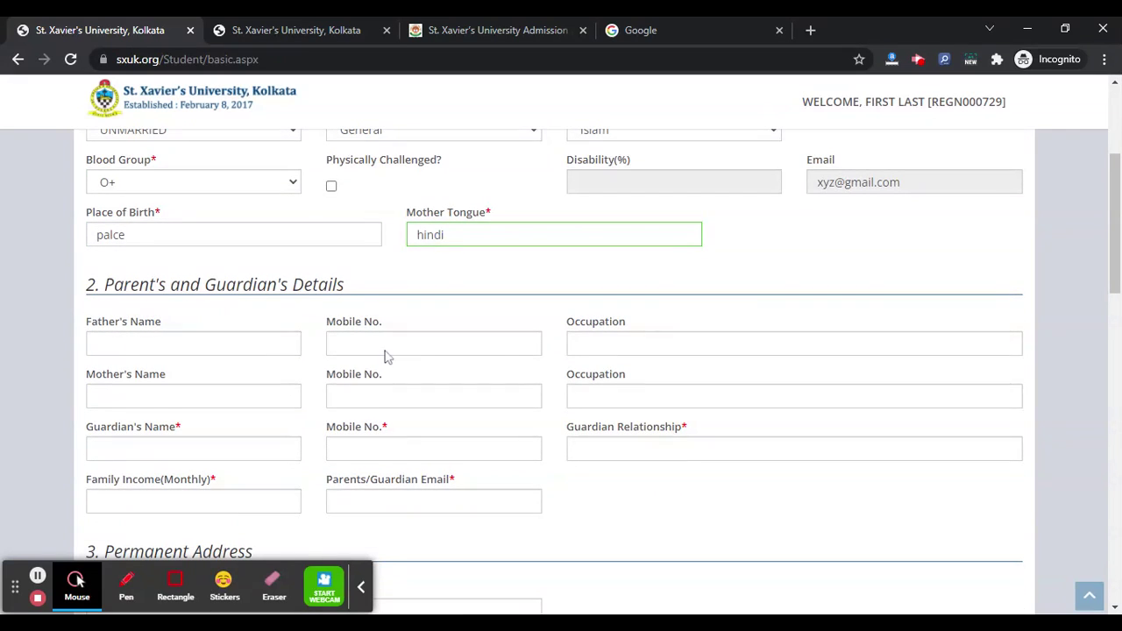
{"action": "scroll", "coordinate": [316, 377], "scroll_direction": "down", "scroll_amount": 1}
{"action": "left_click", "coordinate": [193, 394]}
{"action": "type", "text": "nae"}
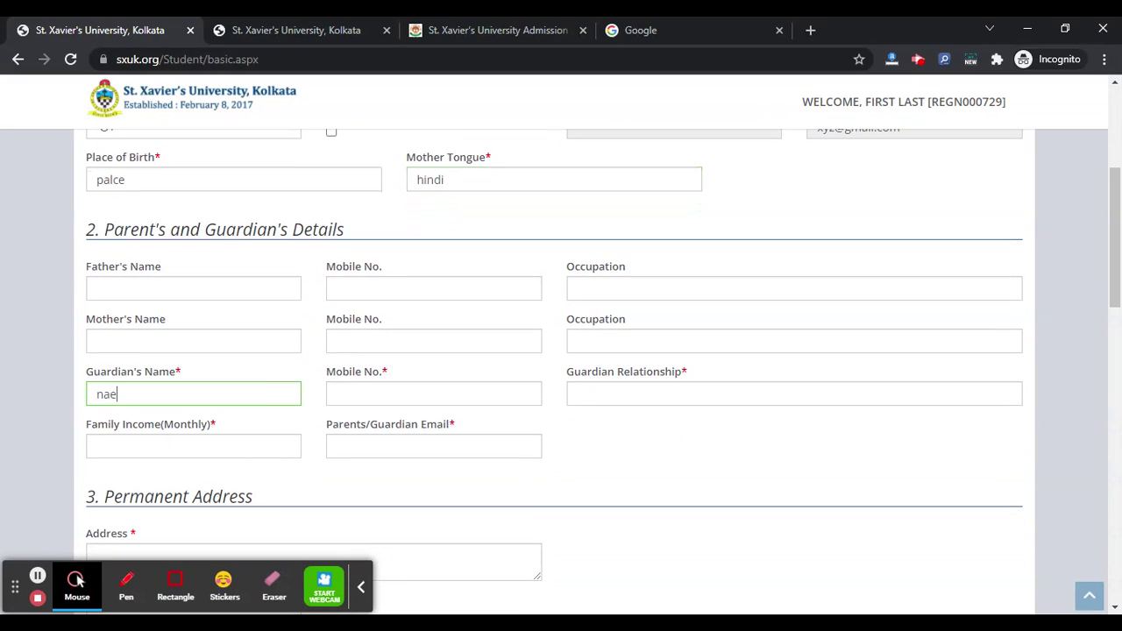
{"action": "key", "text": "Tab"}
{"action": "key", "text": "Down"}
{"action": "key", "text": "Return"}
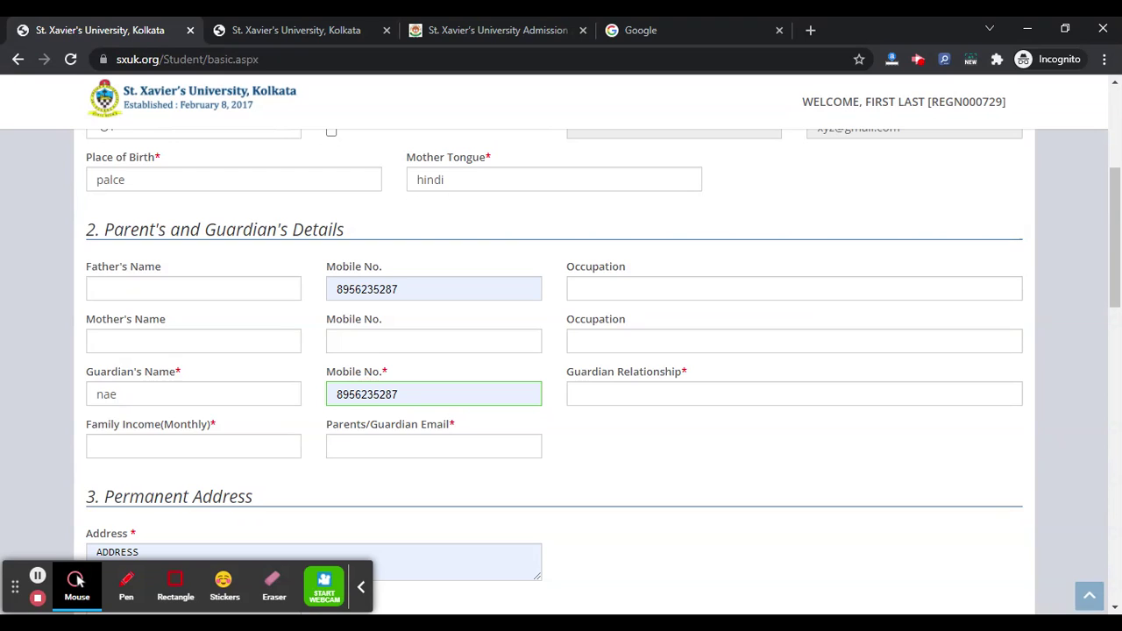
{"action": "key", "text": "BackSpace"}
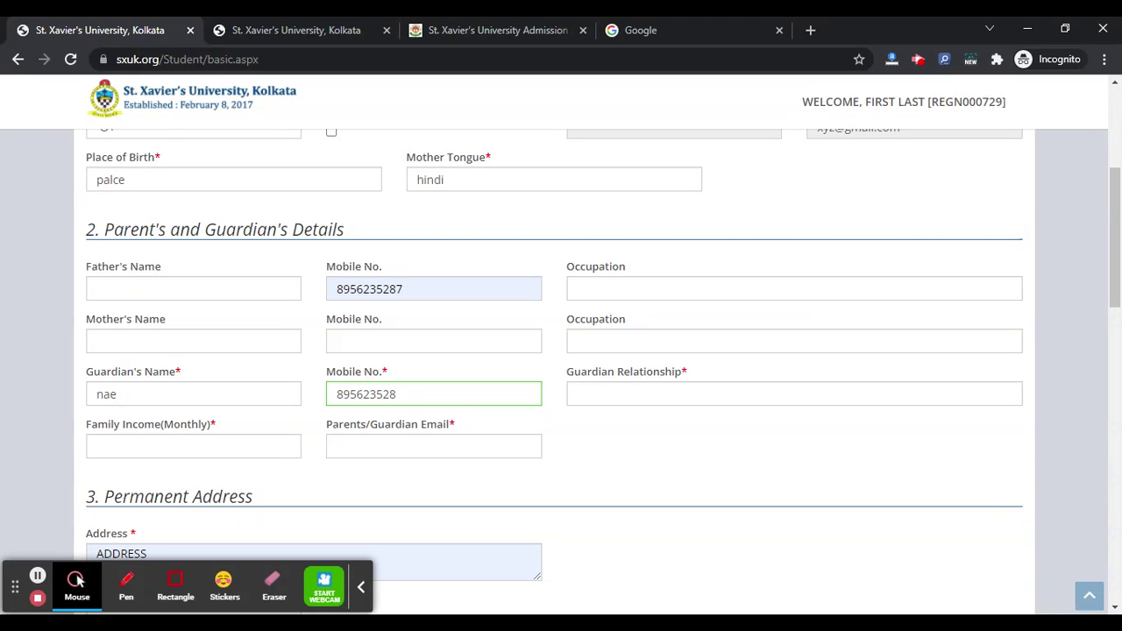
{"action": "left_click", "coordinate": [651, 395]}
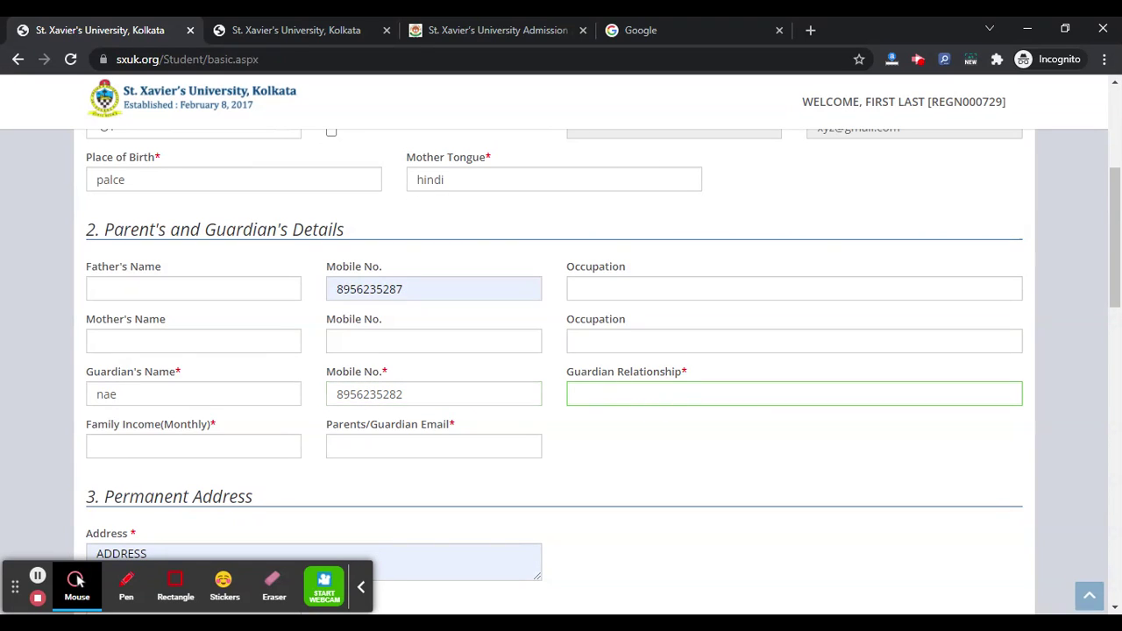
{"action": "type", "text": "rel"}
{"action": "left_click", "coordinate": [262, 443]}
{"action": "type", "text": "555555"}
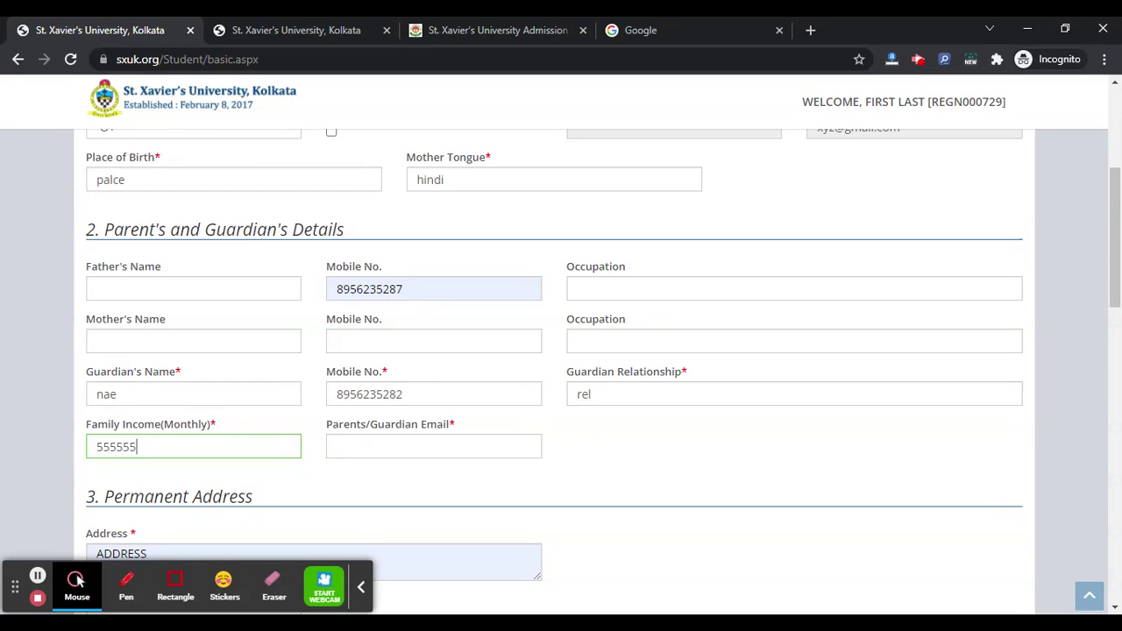
{"action": "left_click", "coordinate": [371, 445]}
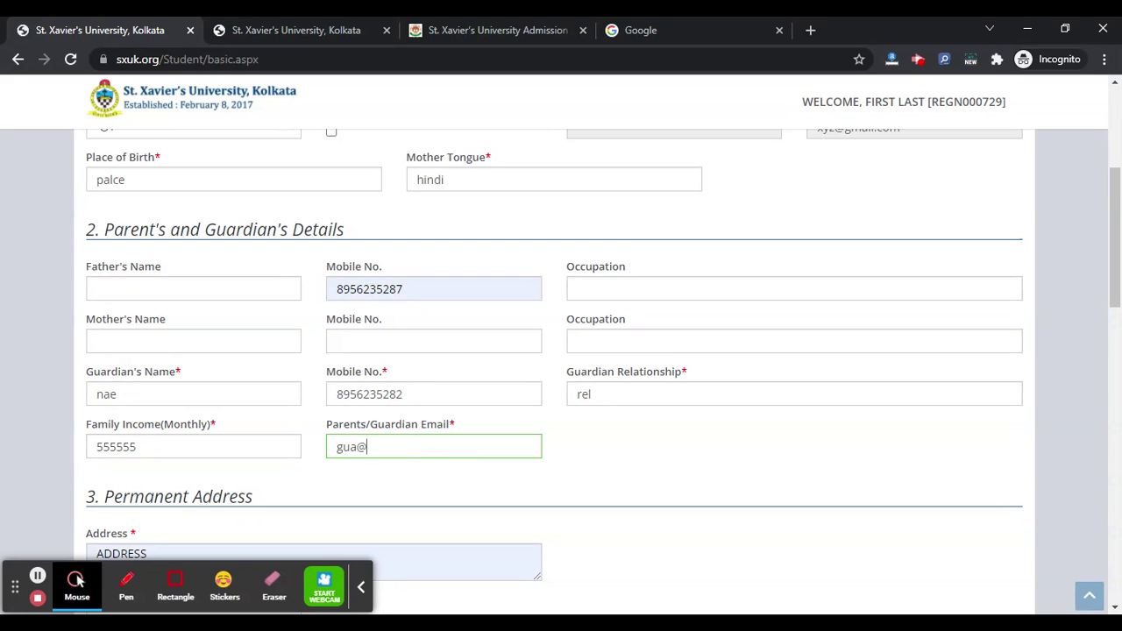
Set the permanent address to INDIA and Goa (GA), then autofill district, city and pin code.
{"action": "scroll", "coordinate": [216, 393], "scroll_direction": "down", "scroll_amount": 3}
{"action": "left_click", "coordinate": [233, 341]}
{"action": "left_click", "coordinate": [211, 370]}
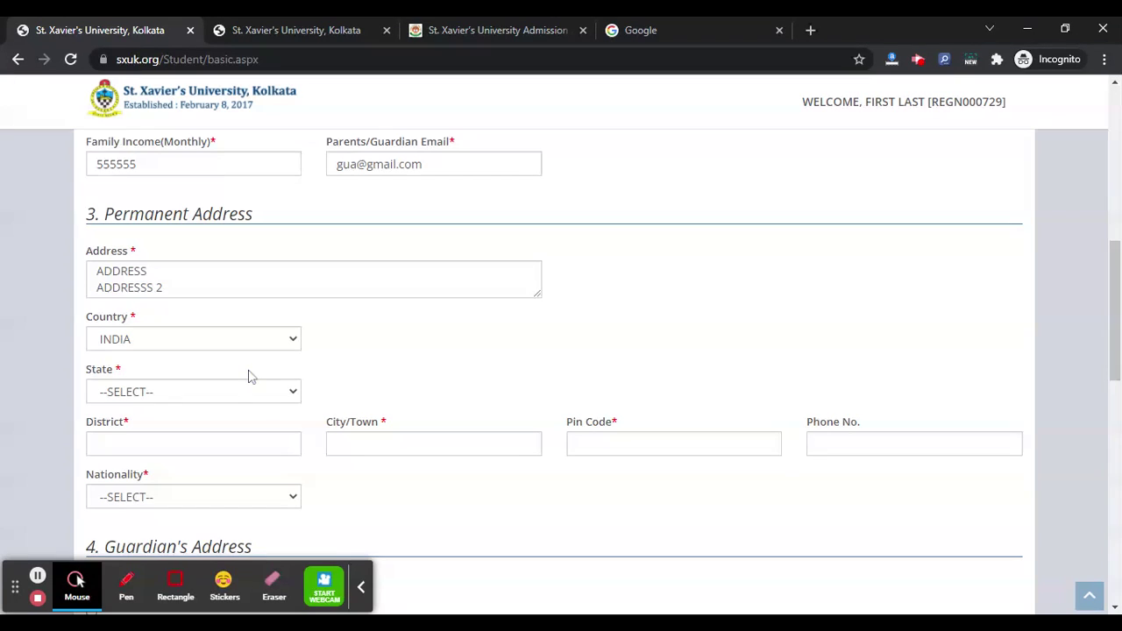
{"action": "left_click", "coordinate": [248, 381]}
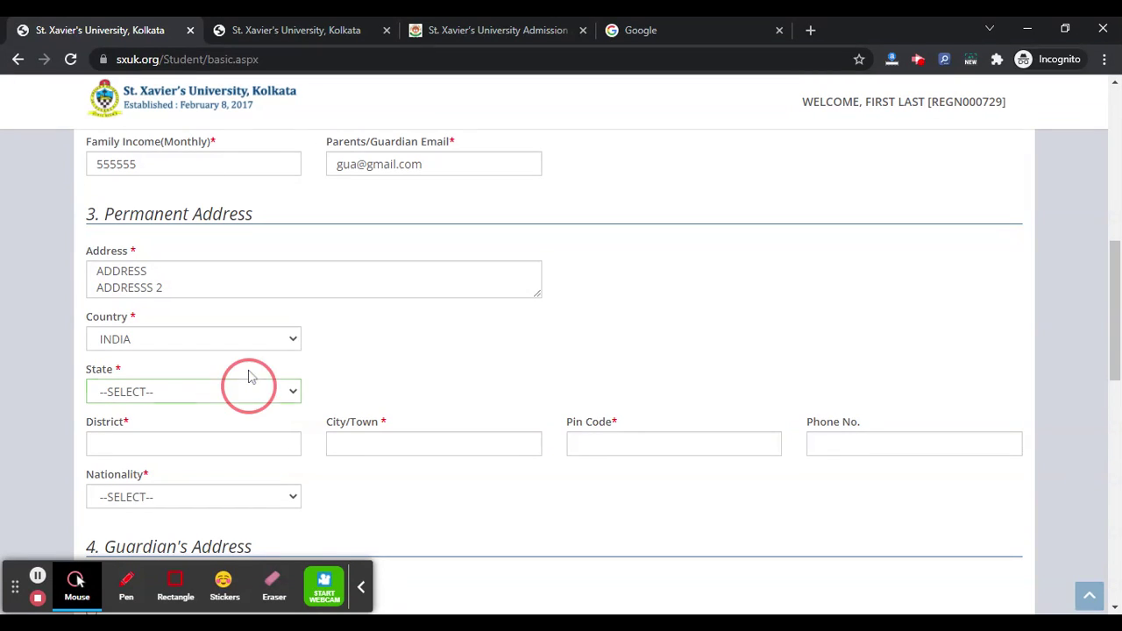
{"action": "left_click", "coordinate": [212, 337]}
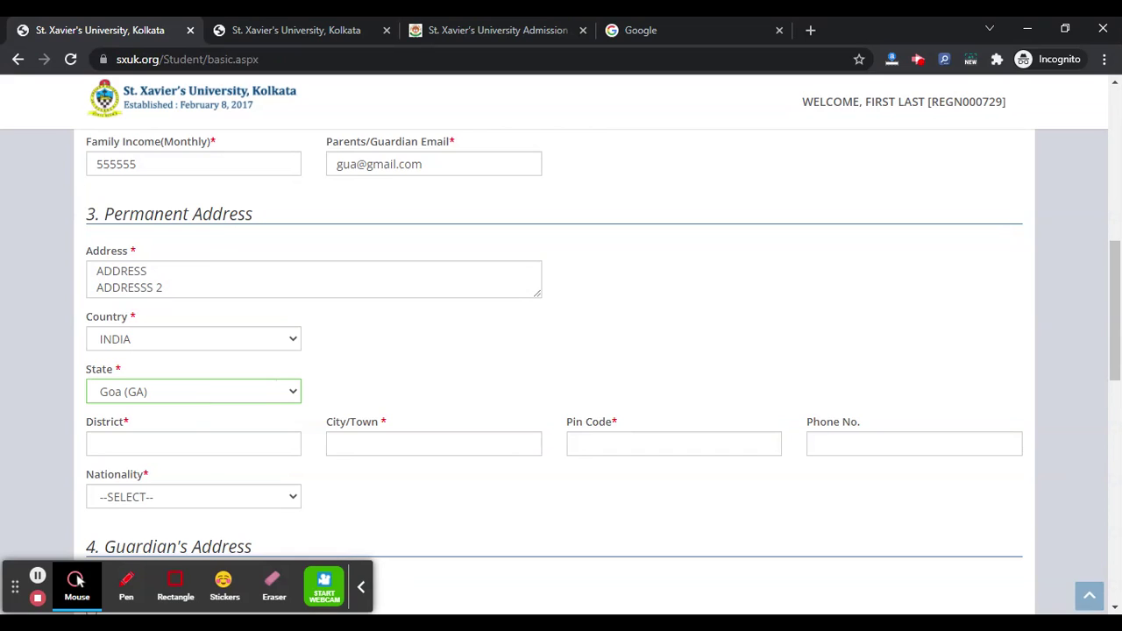
{"action": "key", "text": "Tab"}
{"action": "key", "text": "Down"}
{"action": "key", "text": "Return"}
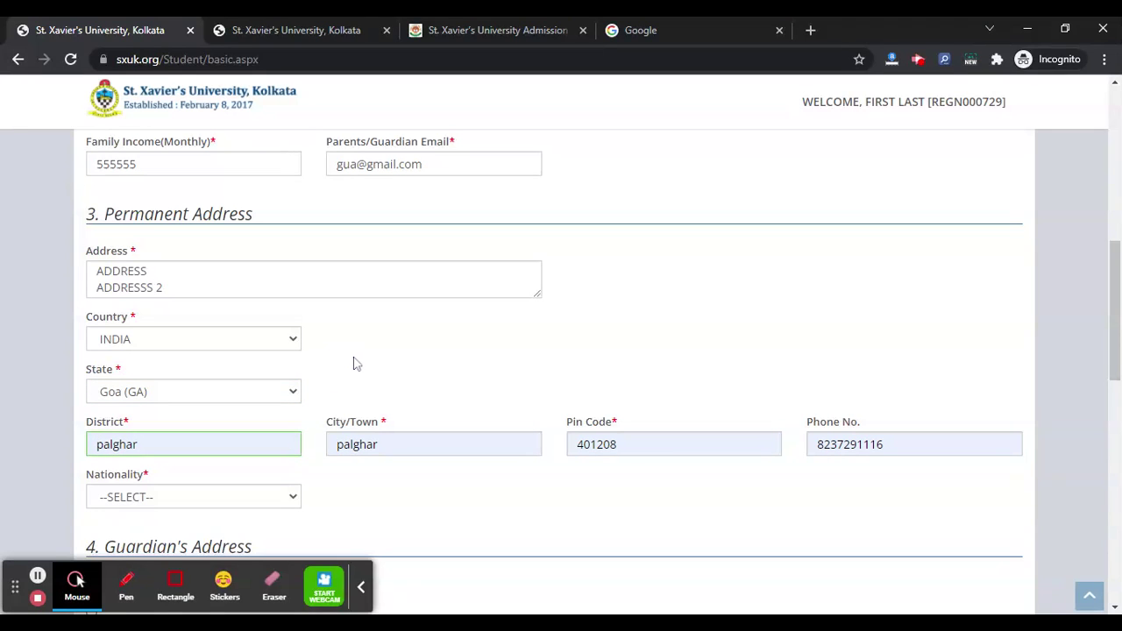
Clear the Phone No. field and set Nationality to Indian.
{"action": "double_click", "coordinate": [859, 447]}
{"action": "key", "text": "BackSpace"}
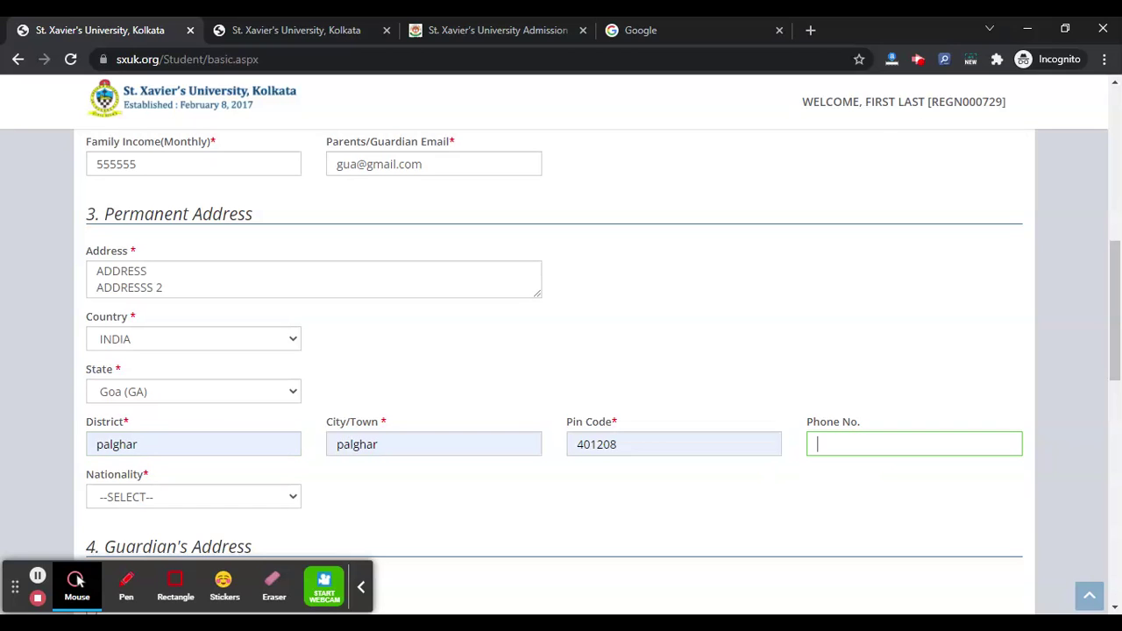
{"action": "scroll", "coordinate": [627, 325], "scroll_direction": "down", "scroll_amount": 1}
{"action": "left_click", "coordinate": [222, 412]}
{"action": "left_click", "coordinate": [200, 430]}
{"action": "scroll", "coordinate": [201, 430], "scroll_direction": "down", "scroll_amount": 2}
{"action": "left_click", "coordinate": [92, 391]}
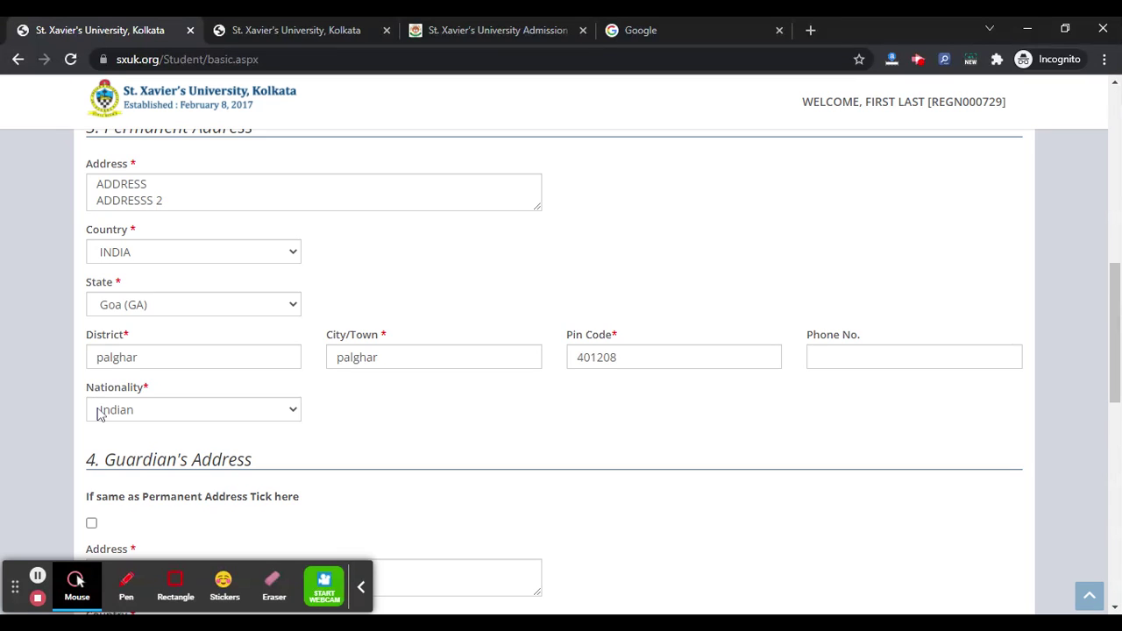
Tick 'If same as Permanent Address' under Guardian's Address and scroll down to the save buttons.
{"action": "scroll", "coordinate": [95, 409], "scroll_direction": "down", "scroll_amount": 2}
{"action": "left_click", "coordinate": [92, 407]}
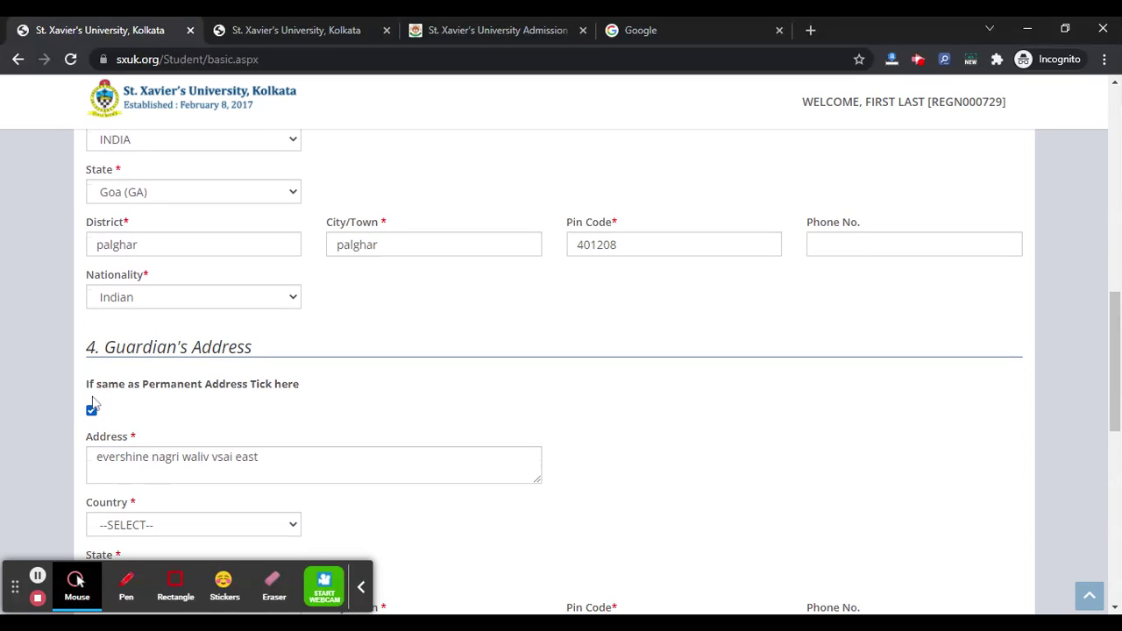
{"action": "scroll", "coordinate": [250, 349], "scroll_direction": "down", "scroll_amount": 6}
{"action": "scroll", "coordinate": [248, 346], "scroll_direction": "down", "scroll_amount": 3}
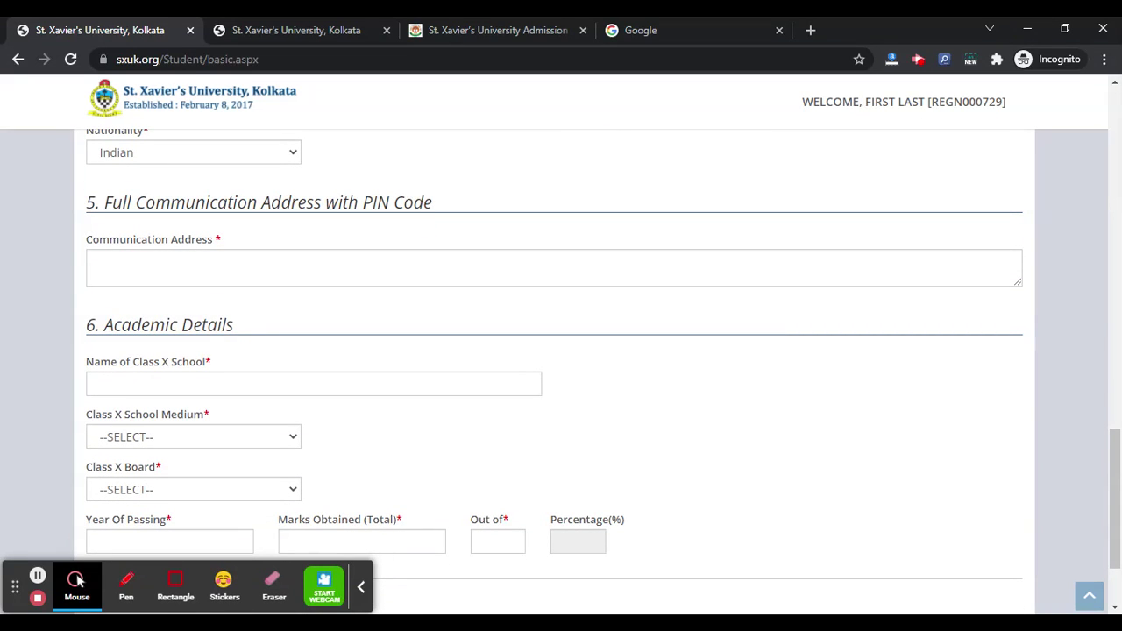
{"action": "scroll", "coordinate": [197, 386], "scroll_direction": "down", "scroll_amount": 2}
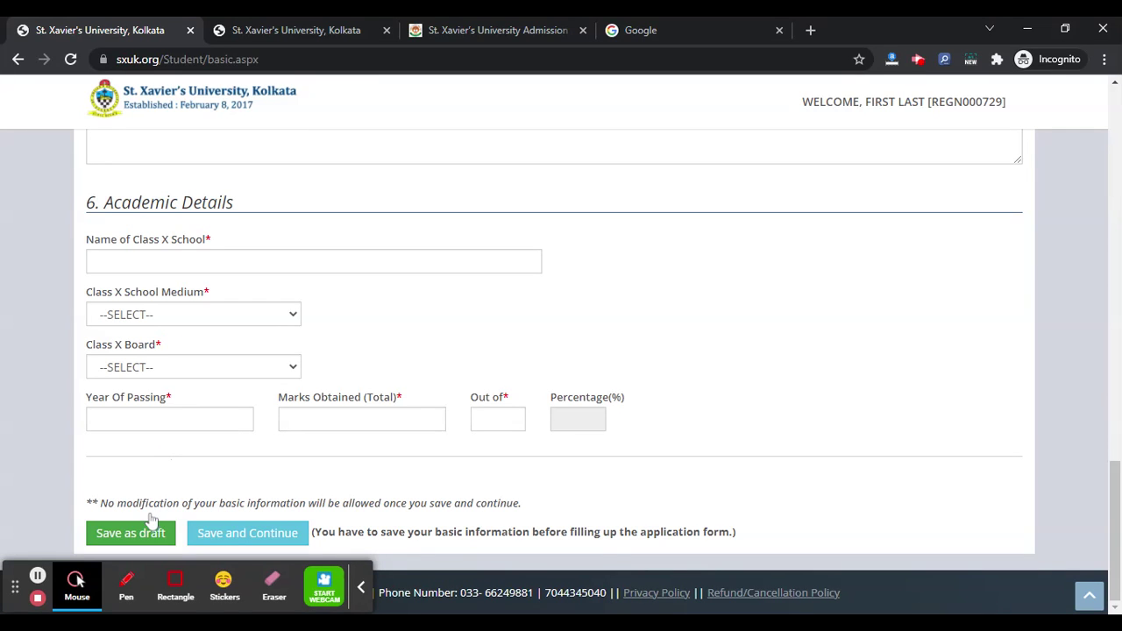
Save the Basic Info form as draft, then visit My Transactions and My Application Status.
{"action": "left_click", "coordinate": [205, 526]}
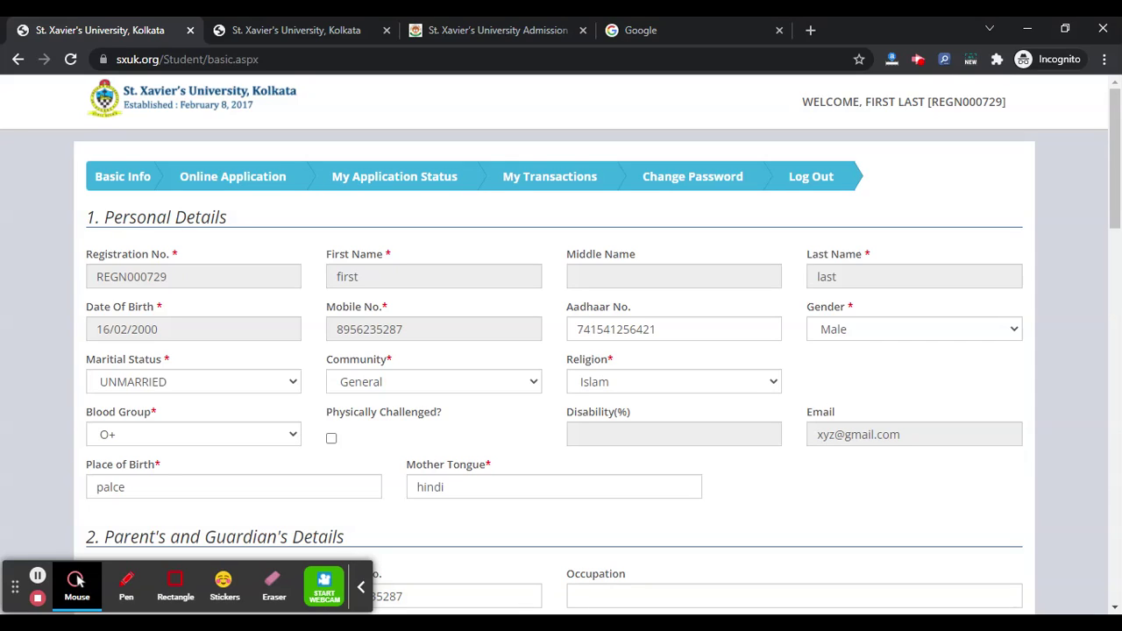
{"action": "left_click", "coordinate": [560, 164]}
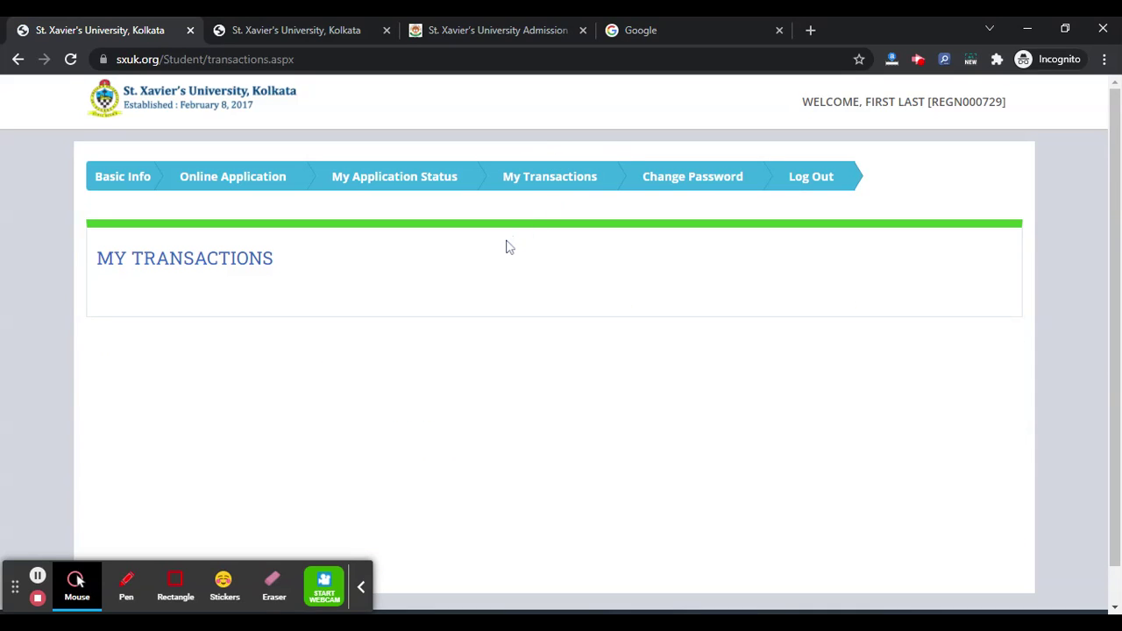
{"action": "left_click", "coordinate": [417, 168]}
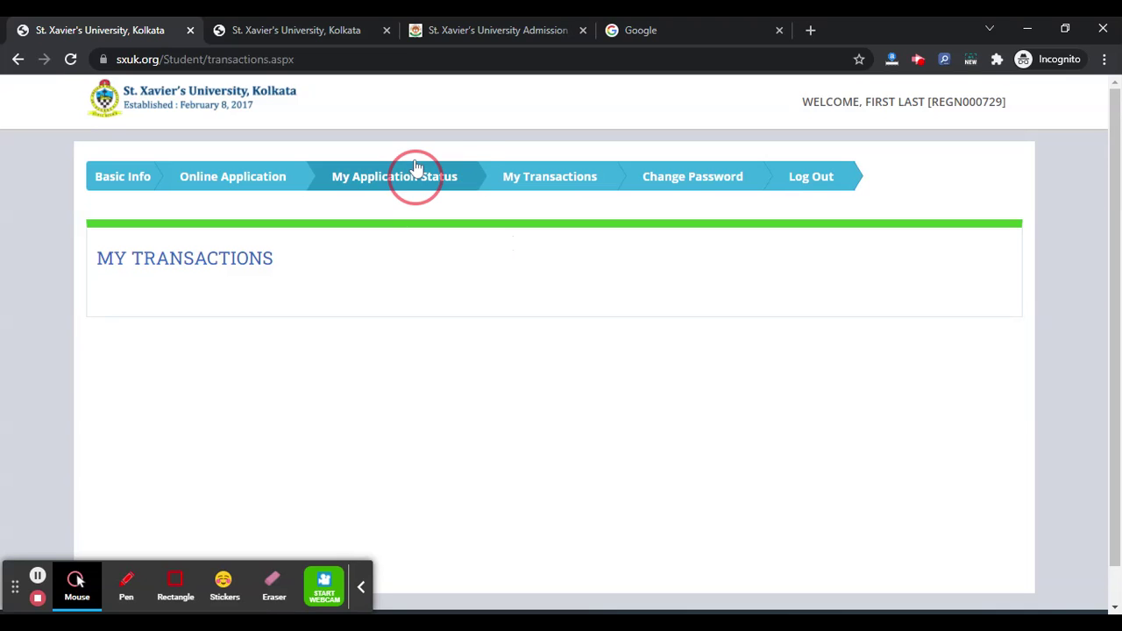